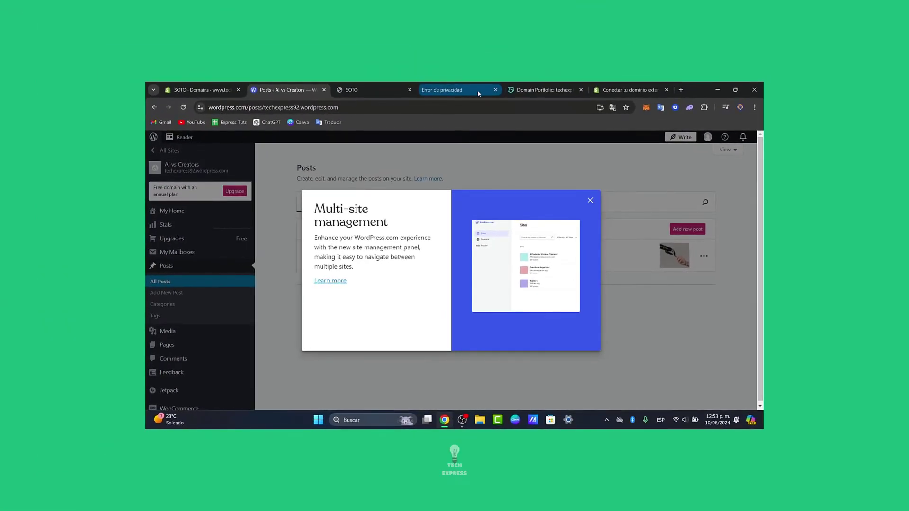
# Close the Multi-site management announcement over the AI vs Creators Posts page
pyautogui.click(542, 90)
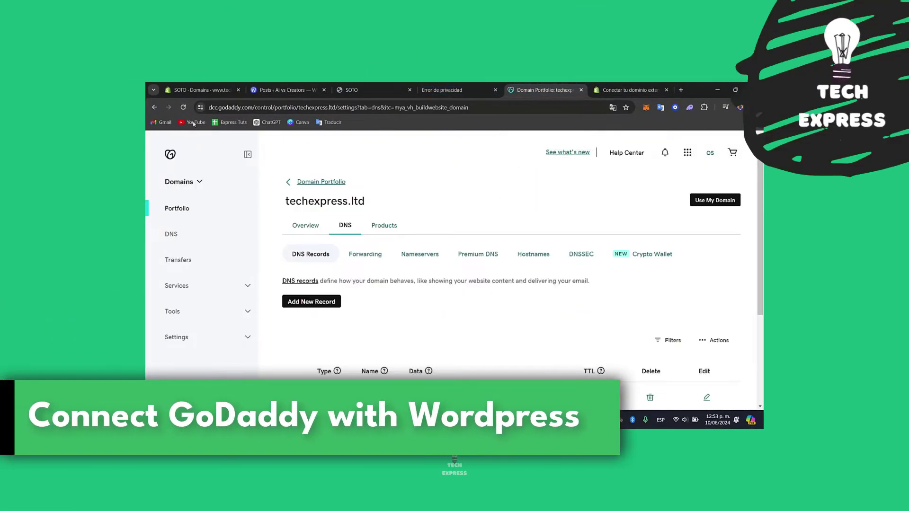
pyautogui.click(284, 90)
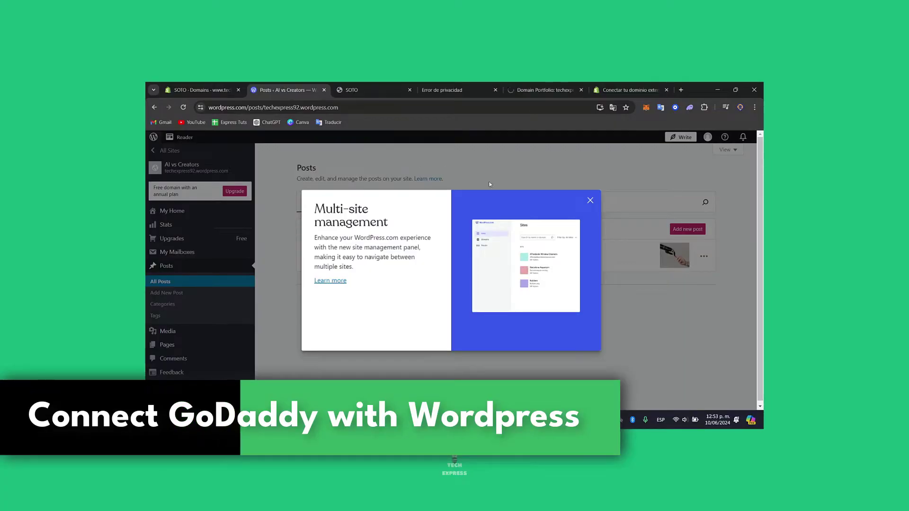
pyautogui.click(589, 202)
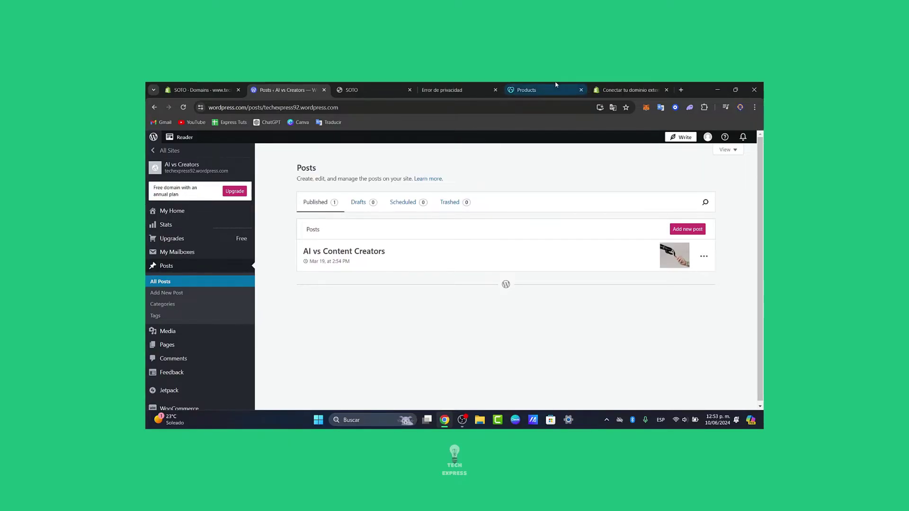
# Load the GoDaddy home page and enter 'techexpress' in the domain search box
pyautogui.click(527, 90)
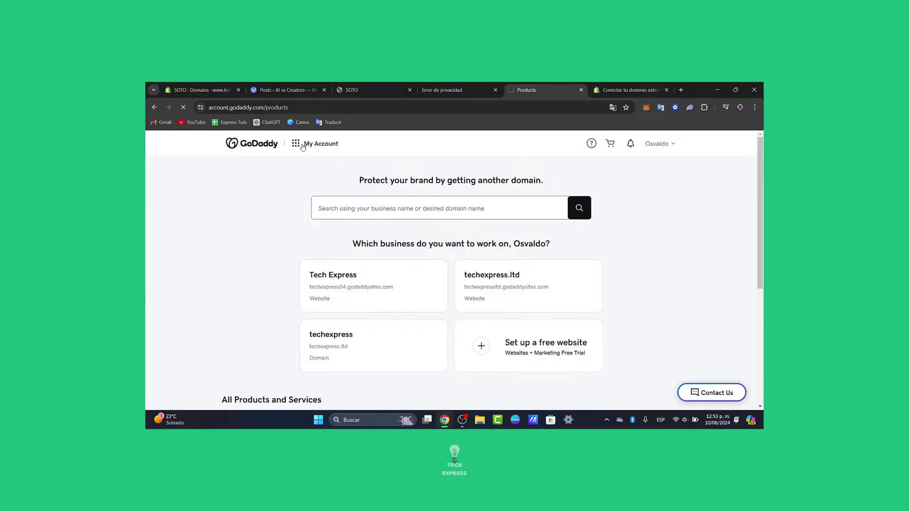
pyautogui.click(292, 107)
pyautogui.write('god')
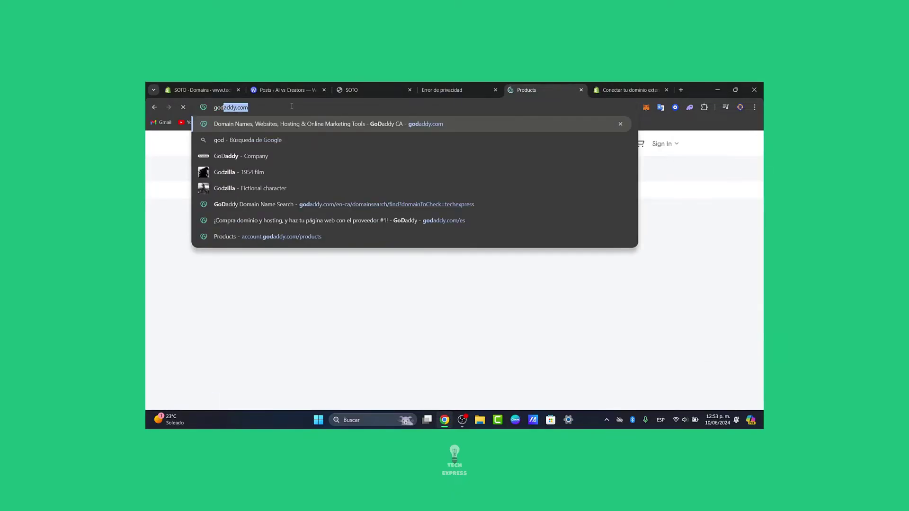
pyautogui.press('Return')
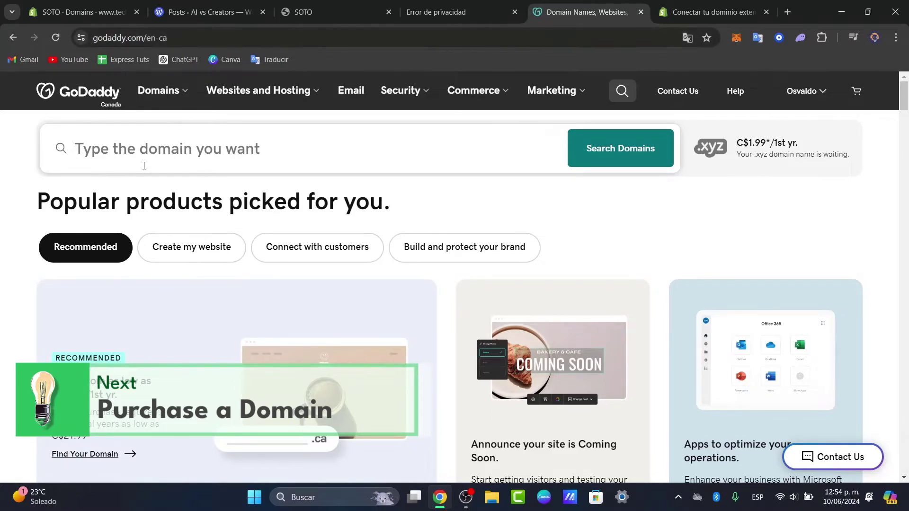
pyautogui.click(213, 161)
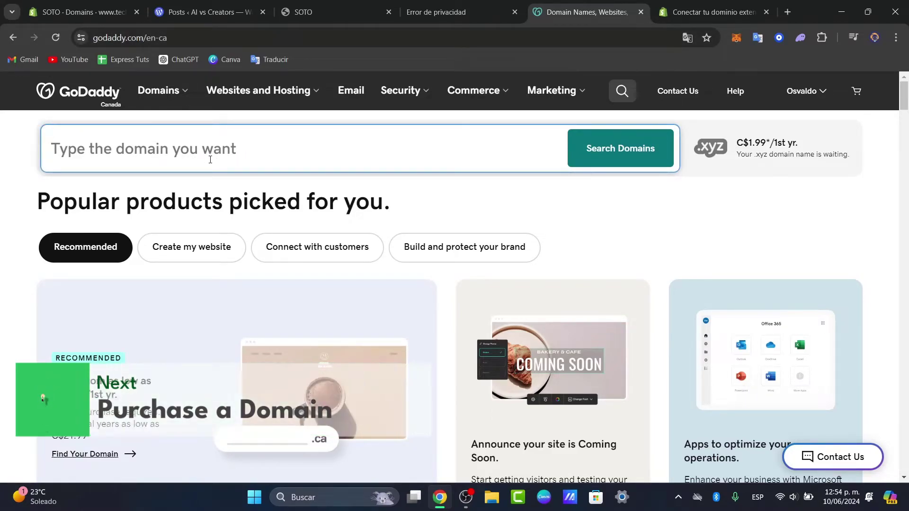
pyautogui.write('techexpress')
# Run the 'techexpress' domain search and scroll through the results
pyautogui.click(638, 151)
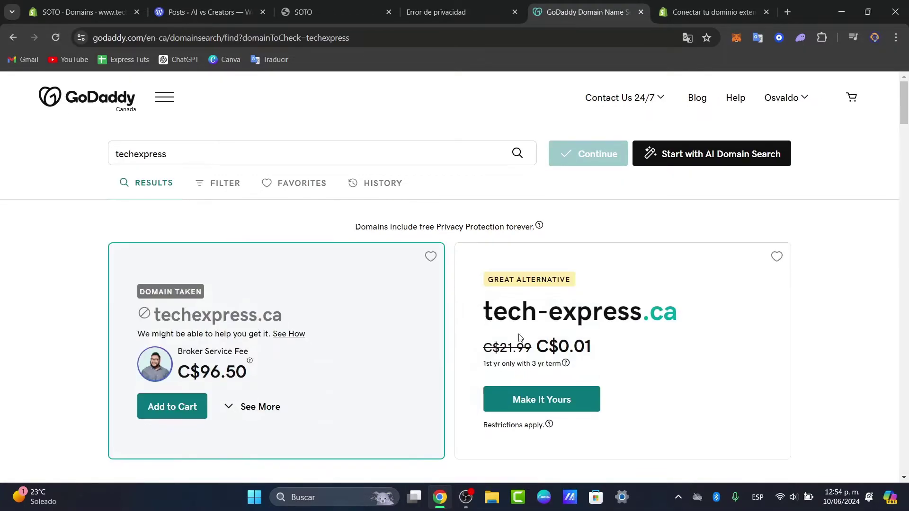
pyautogui.scroll(-5, 521, 336)
pyautogui.scroll(-6, 519, 339)
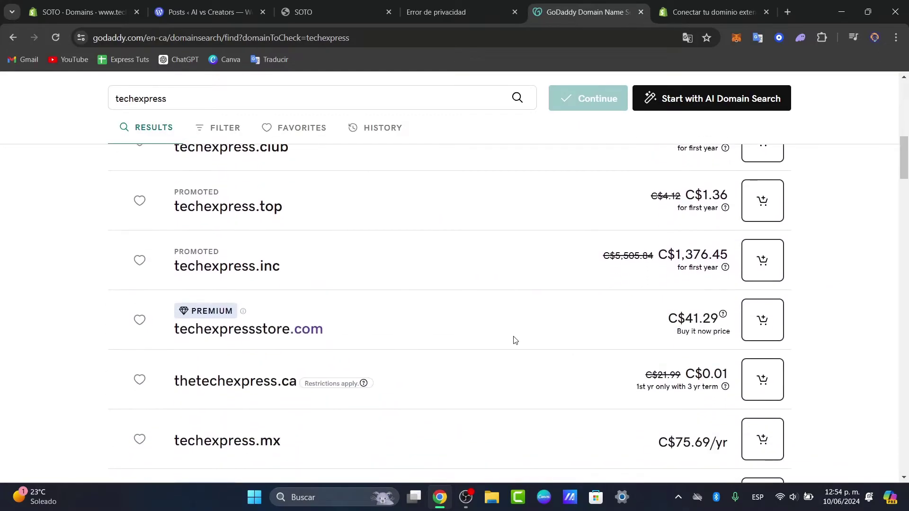
pyautogui.scroll(-3, 521, 232)
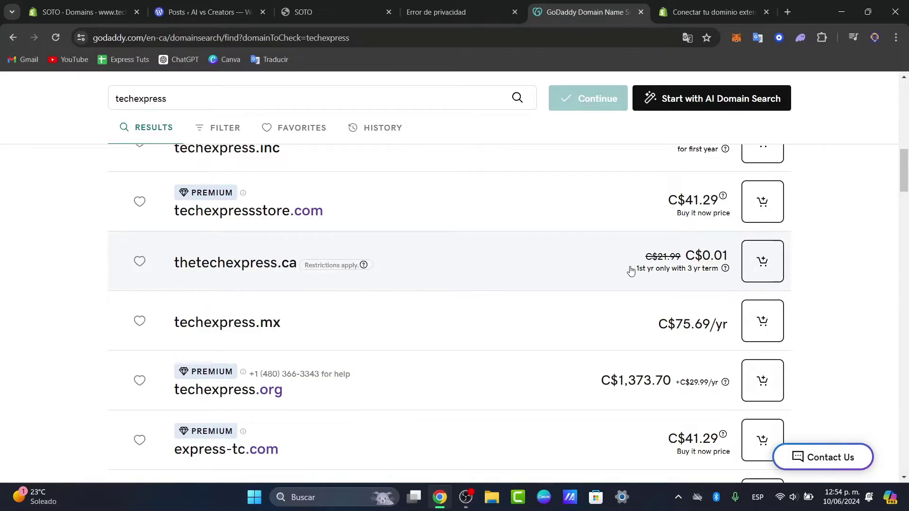
# Check that thetechexpress.ca is available at C$0.01, down from C$21.99
pyautogui.moveTo(732, 259); pyautogui.dragTo(694, 262)
pyautogui.doubleClick(663, 256)
pyautogui.click(760, 265)
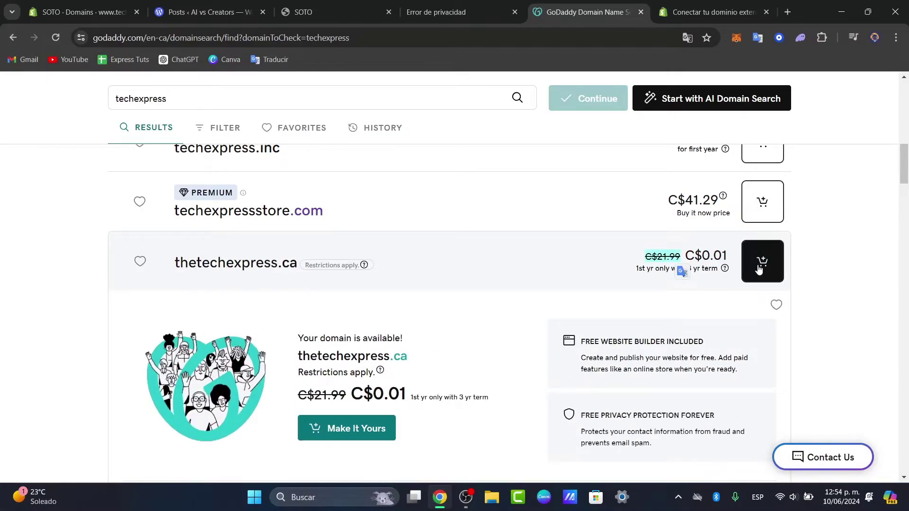
pyautogui.scroll(10, 745, 284)
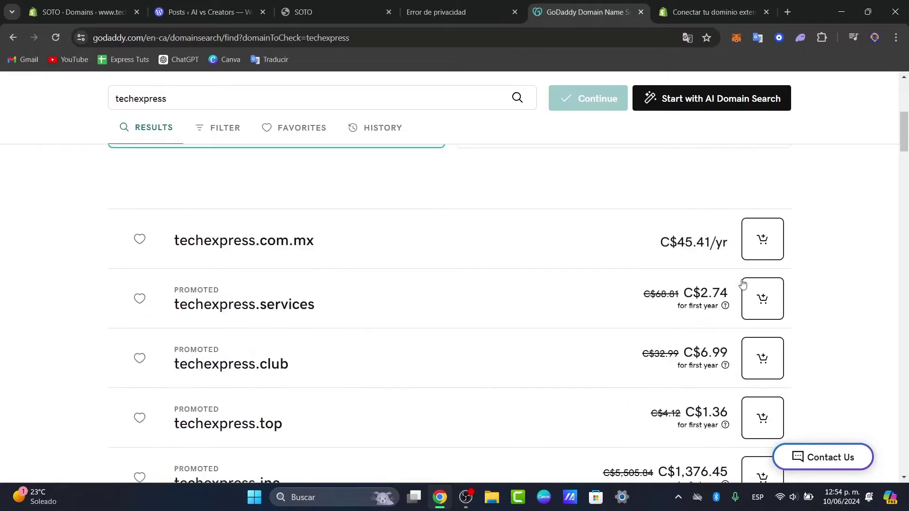
# Open the techexpress.ltd domain dashboard from the account menu's My Products
pyautogui.click(789, 103)
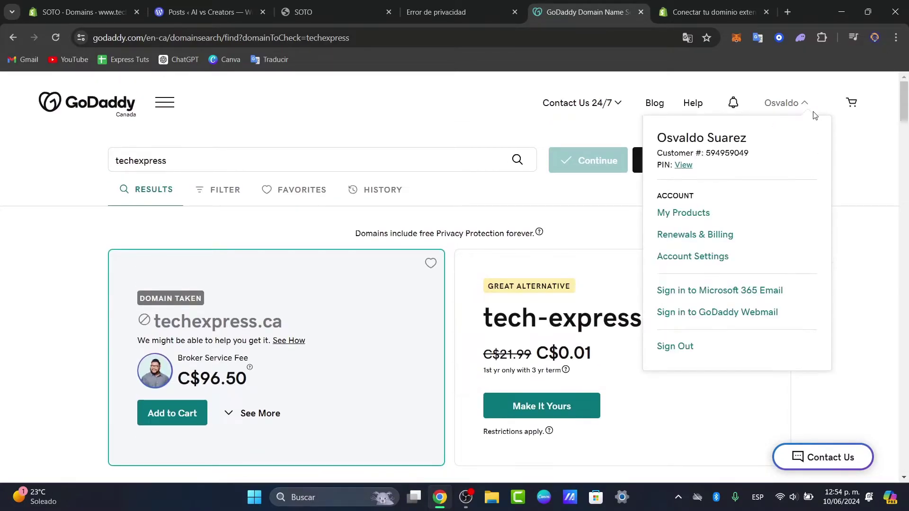
pyautogui.click(706, 214)
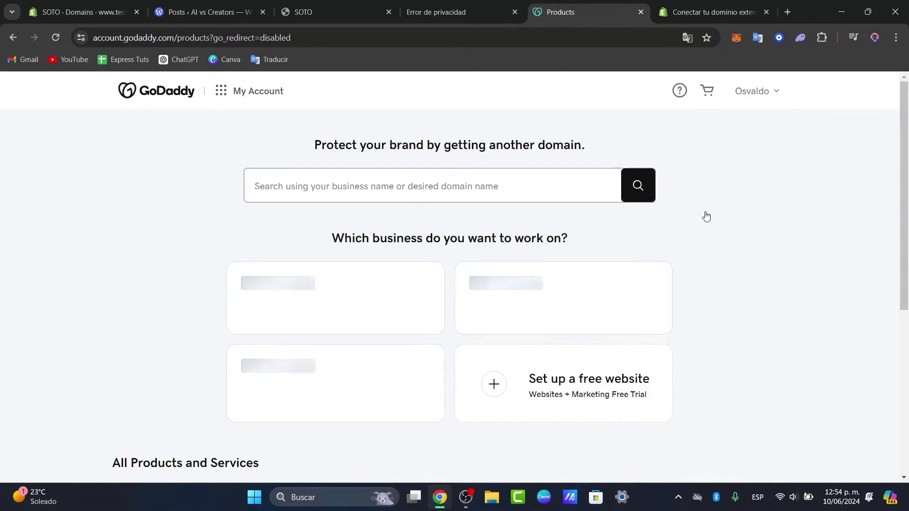
pyautogui.click(321, 391)
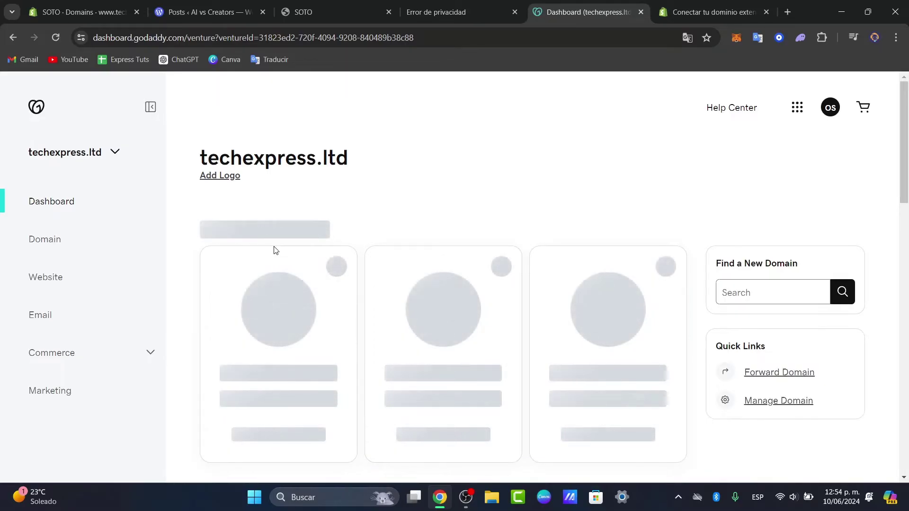
# Return to the WordPress.com AI vs Creators posts tab
pyautogui.click(166, 4)
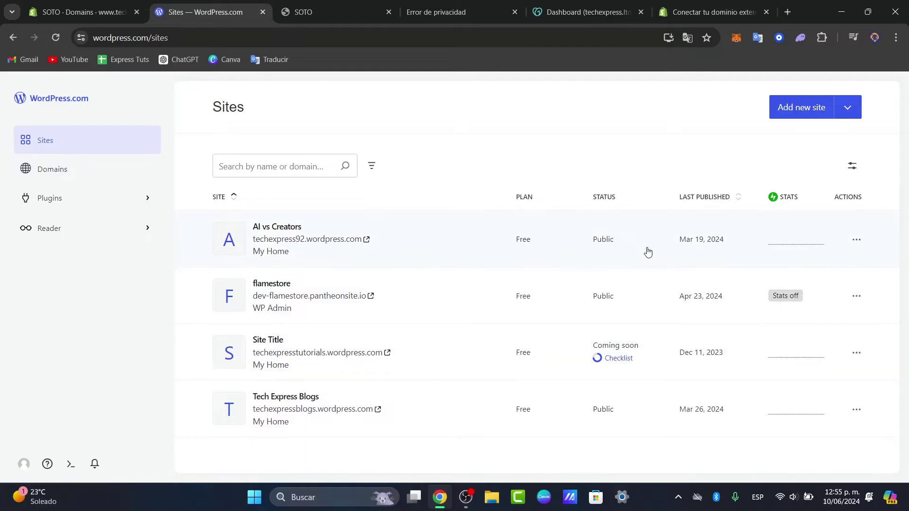
# Start a domain transfer from Domains, reviewing the unlock, add domains and checkout steps
pyautogui.click(75, 175)
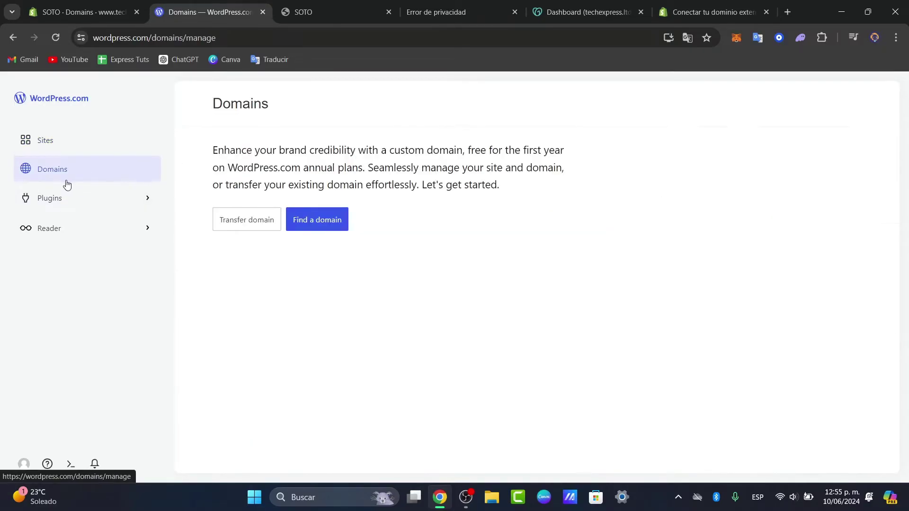
pyautogui.click(236, 223)
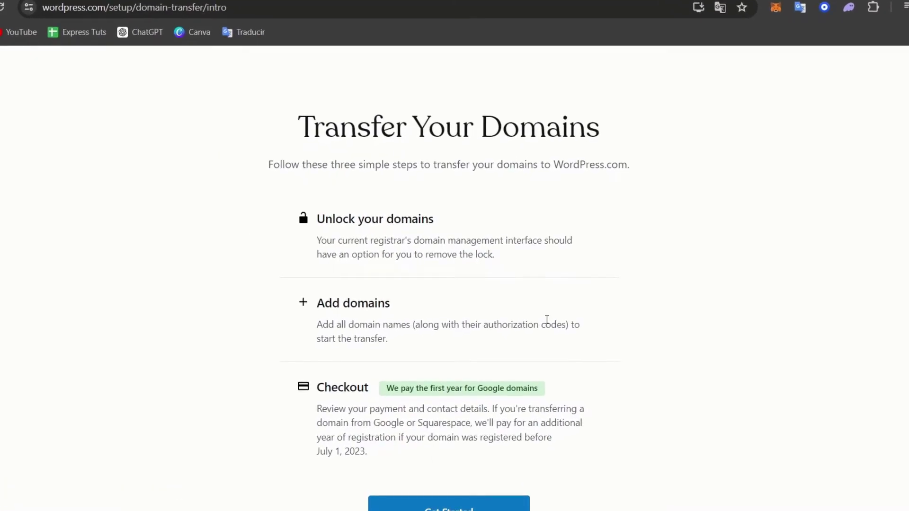
pyautogui.scroll(-1, 547, 320)
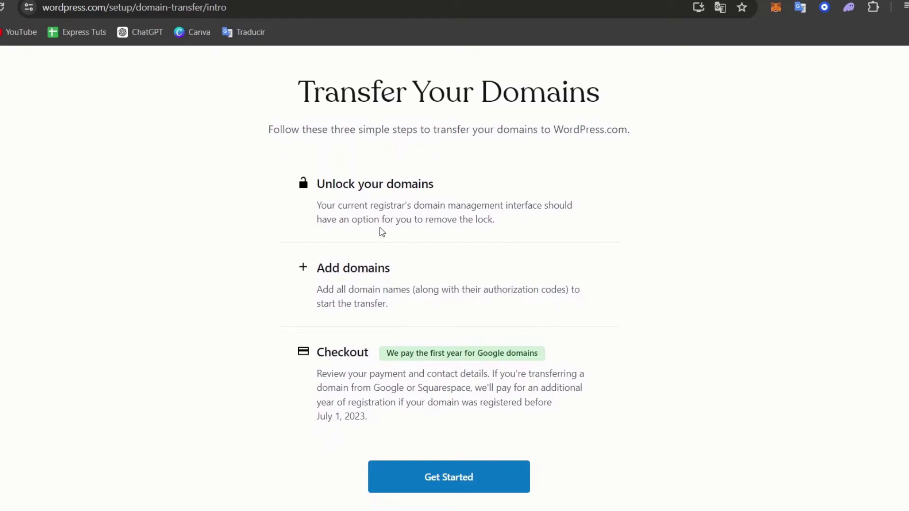
pyautogui.moveTo(325, 183); pyautogui.dragTo(495, 187)
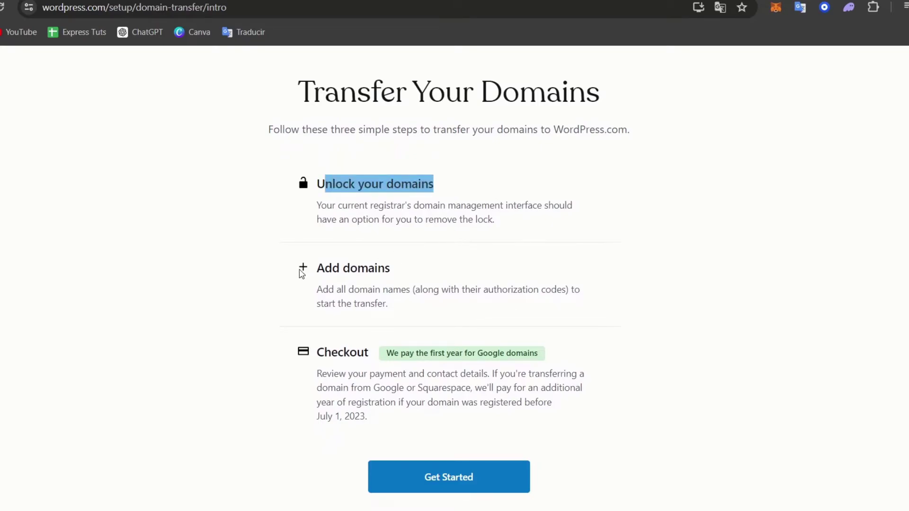
pyautogui.moveTo(302, 274); pyautogui.dragTo(449, 274)
pyautogui.moveTo(328, 356); pyautogui.dragTo(581, 357)
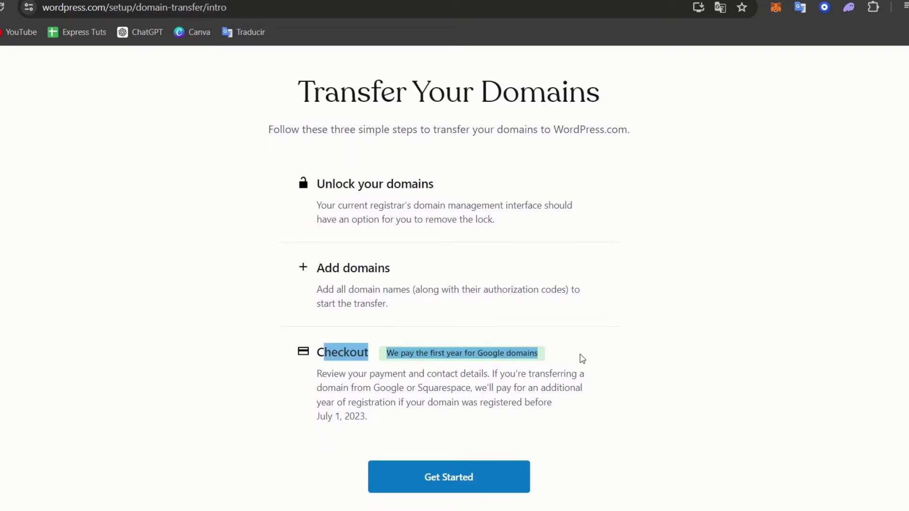
pyautogui.click(479, 479)
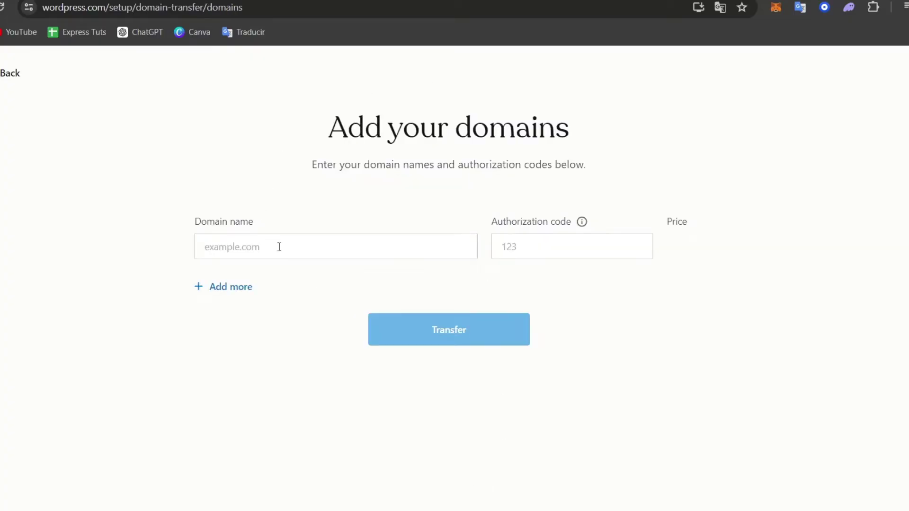
# View and dismiss the Authorization code explanation on the Add your domains form
pyautogui.click(233, 255)
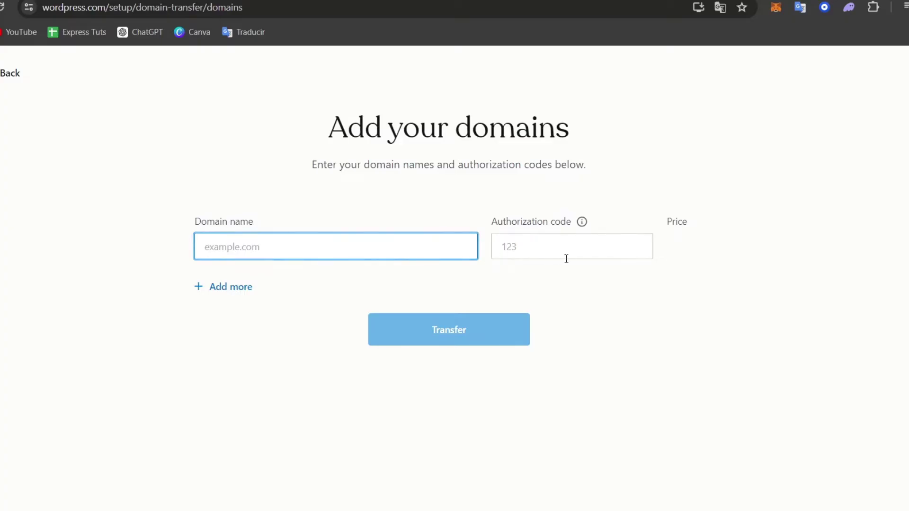
pyautogui.click(582, 227)
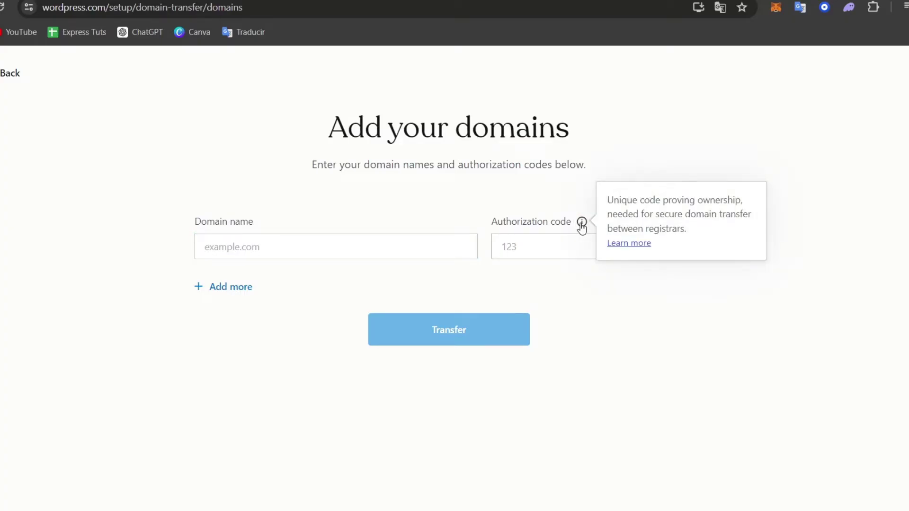
pyautogui.click(562, 258)
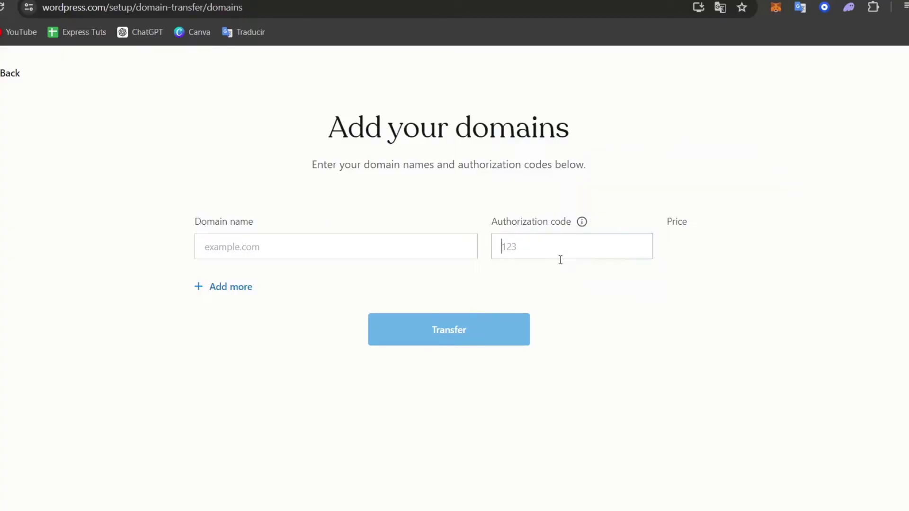
pyautogui.click(689, 246)
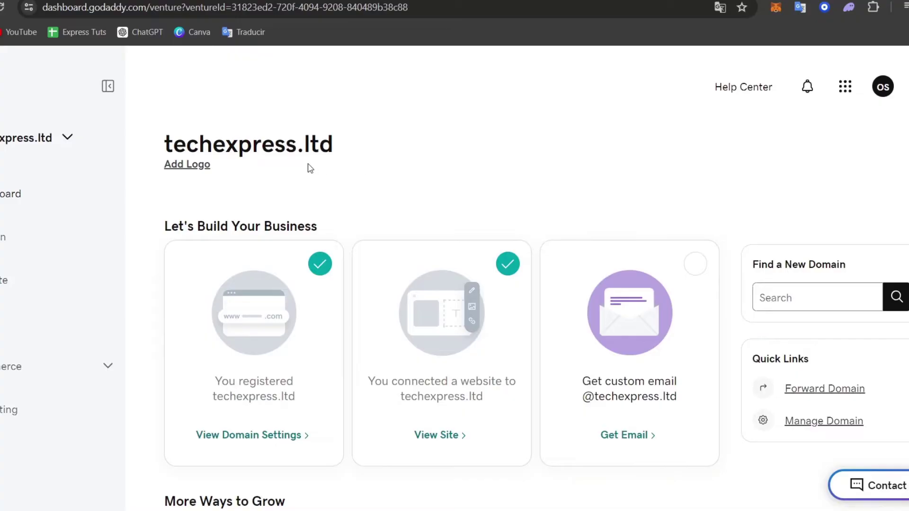
# Copy techexpress.ltd from GoDaddy and paste it into the WordPress Domain name field
pyautogui.tripleClick(246, 145)
pyautogui.hotkey('ctrl', 'c')
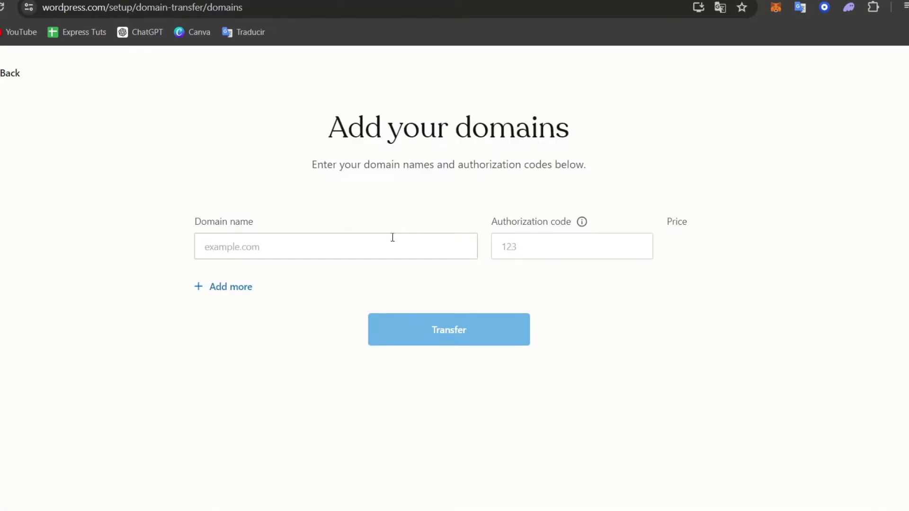
pyautogui.click(391, 237)
pyautogui.hotkey('ctrl', 'v')
pyautogui.click(481, 303)
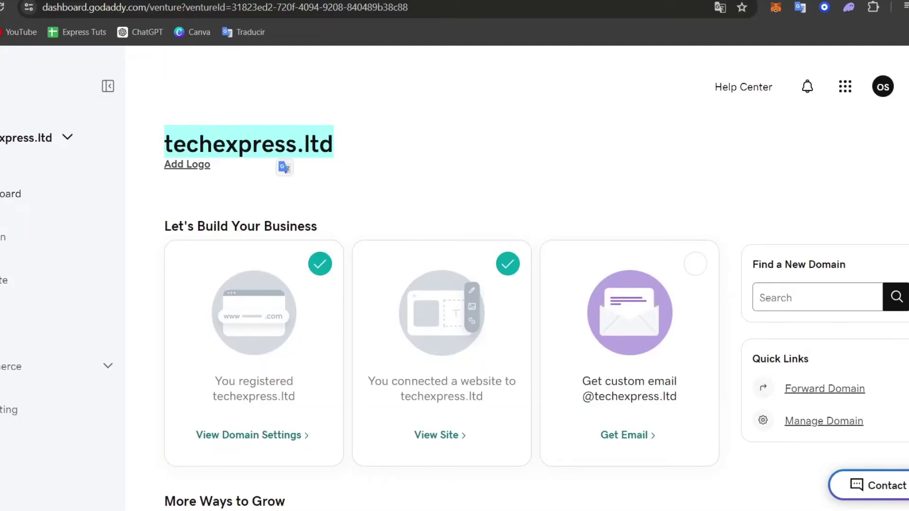
# Go to techexpress.ltd's Domain page in GoDaddy and open its DNS management
pyautogui.click(466, 160)
pyautogui.click(2, 254)
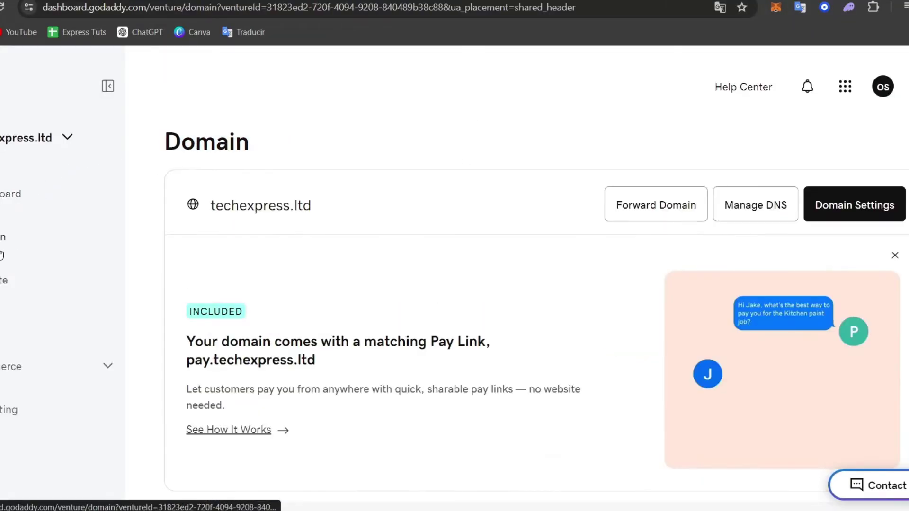
pyautogui.moveTo(312, 205); pyautogui.dragTo(211, 212)
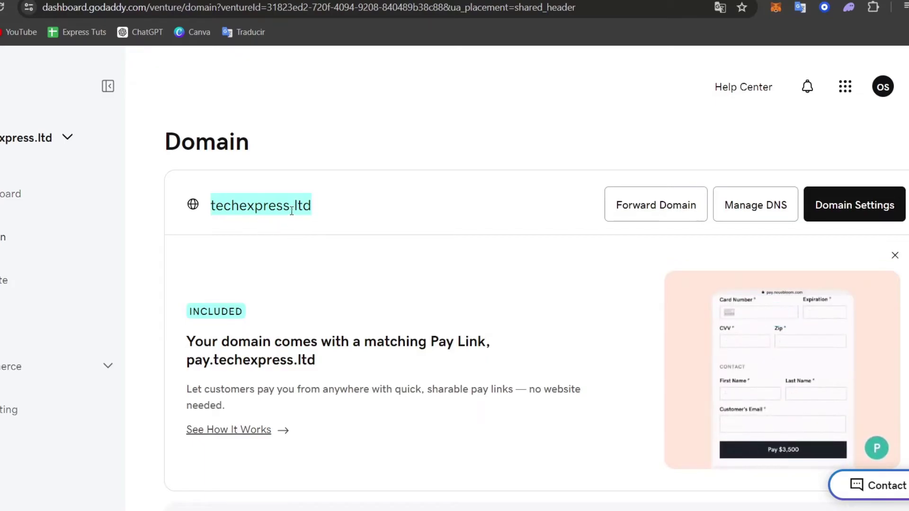
pyautogui.click(738, 205)
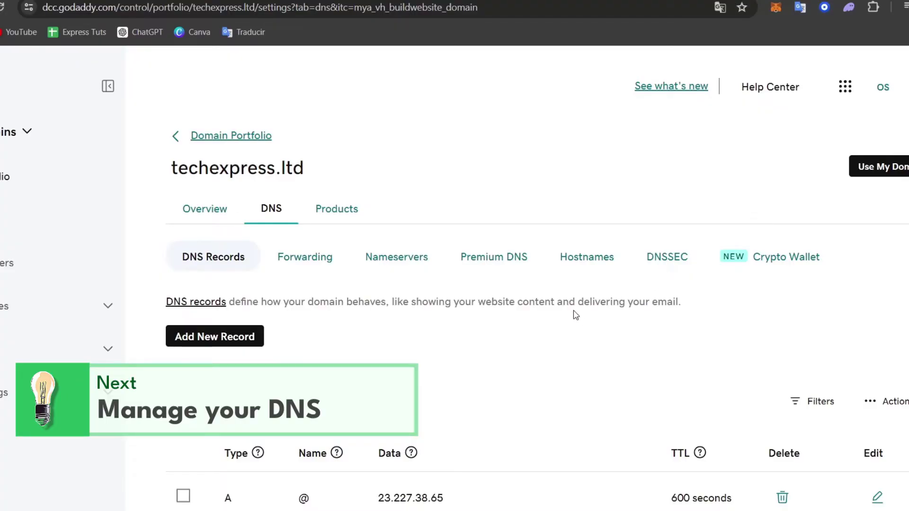
# Review techexpress.ltd's DNS records, including the A record @ pointing to 23.227.38.65
pyautogui.scroll(-3, 557, 347)
pyautogui.doubleClick(227, 360)
pyautogui.scroll(-2, 263, 426)
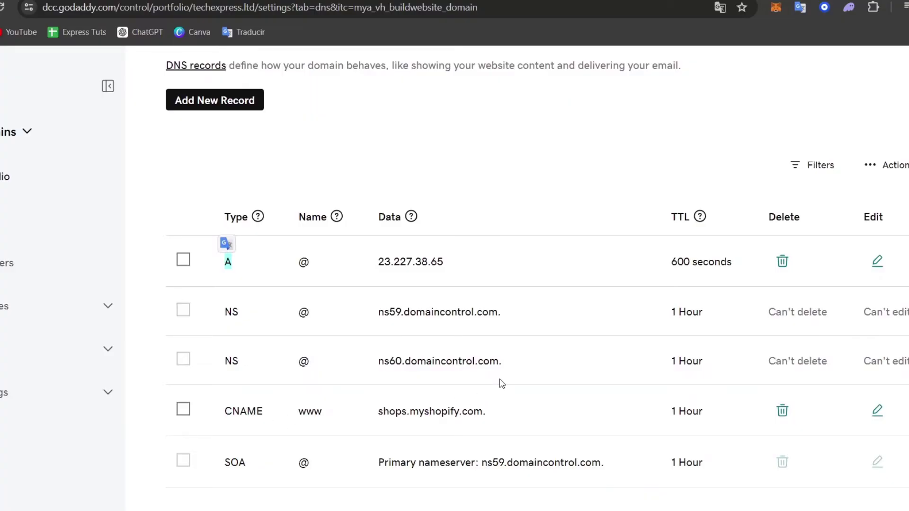
pyautogui.scroll(1, 609, 378)
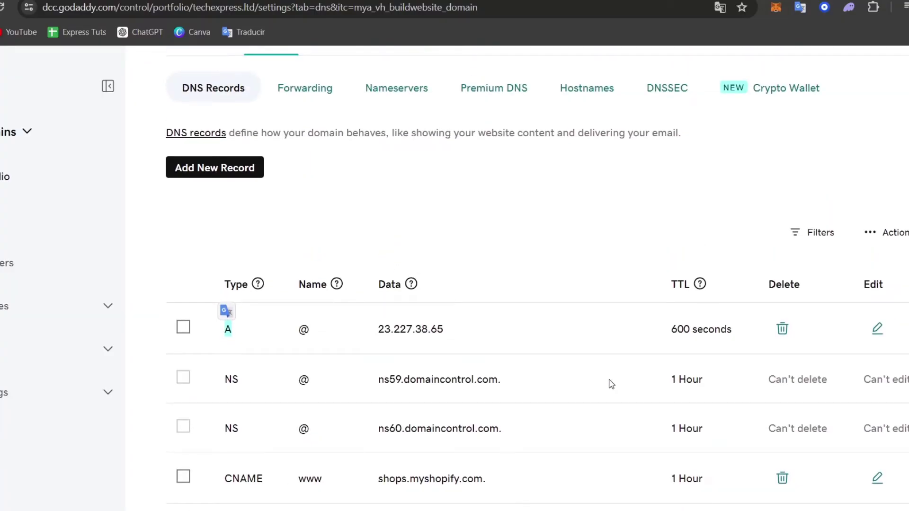
pyautogui.scroll(1, 612, 384)
pyautogui.click(389, 268)
# Start a new DNS record, list its Type options, then open AI vs Creators' site actions
pyautogui.click(218, 243)
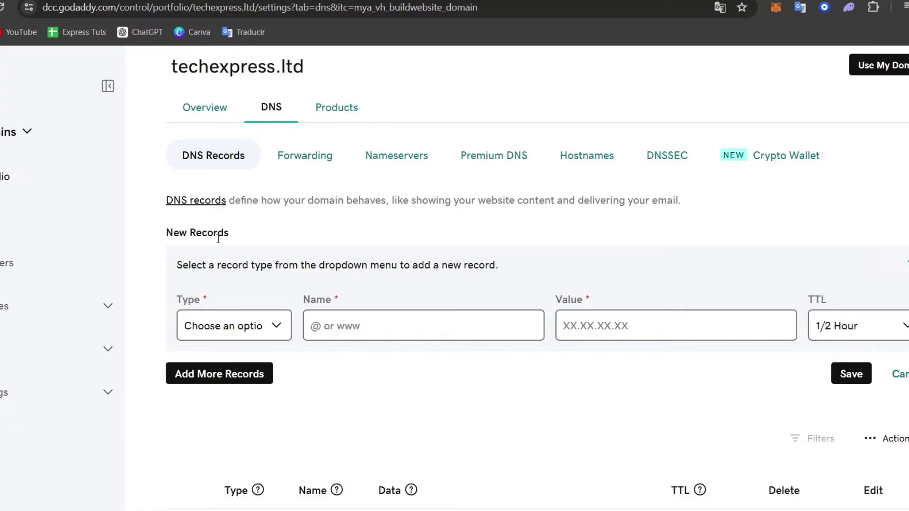
pyautogui.click(263, 334)
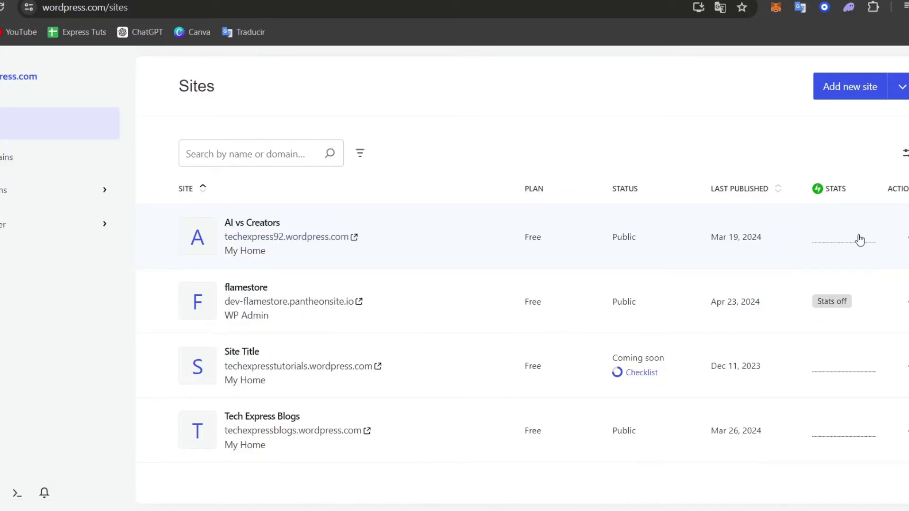
pyautogui.click(905, 237)
# Open the AI vs Creators site settings and start adding a custom address
pyautogui.click(866, 273)
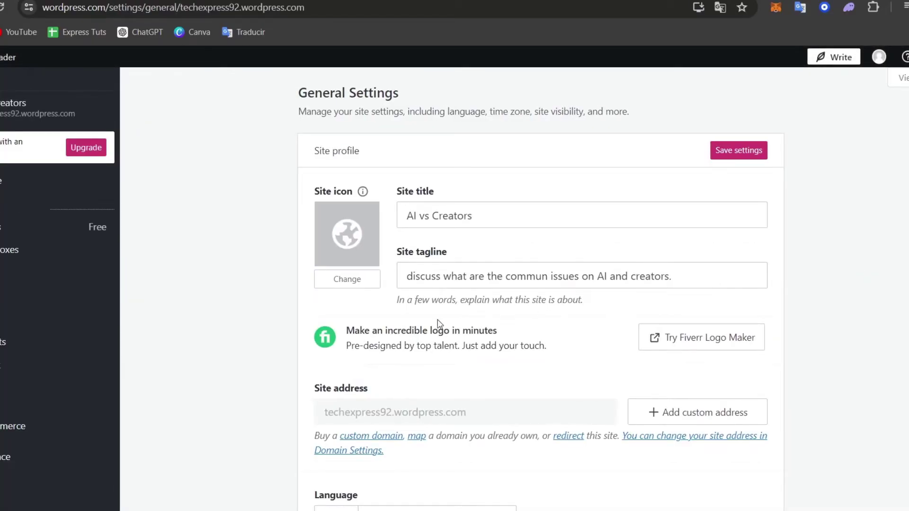
pyautogui.scroll(-3, 525, 375)
pyautogui.moveTo(385, 280); pyautogui.dragTo(474, 281)
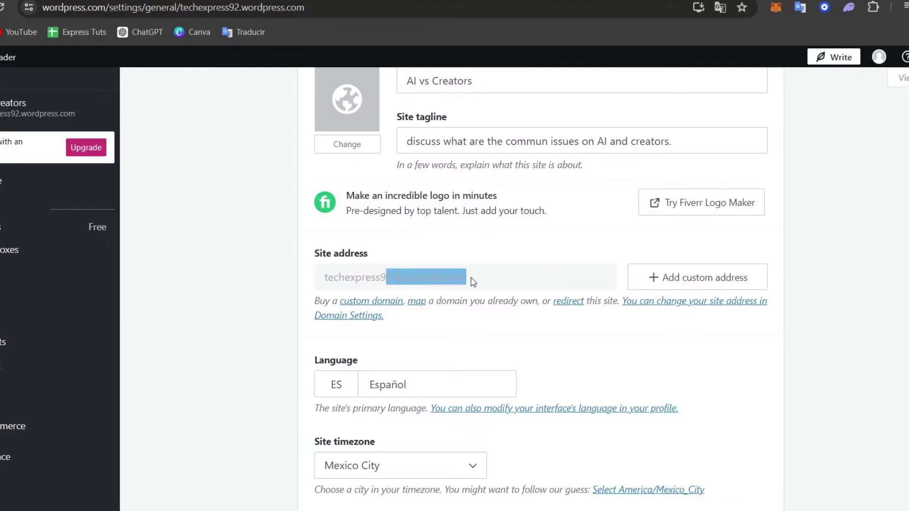
pyautogui.click(684, 283)
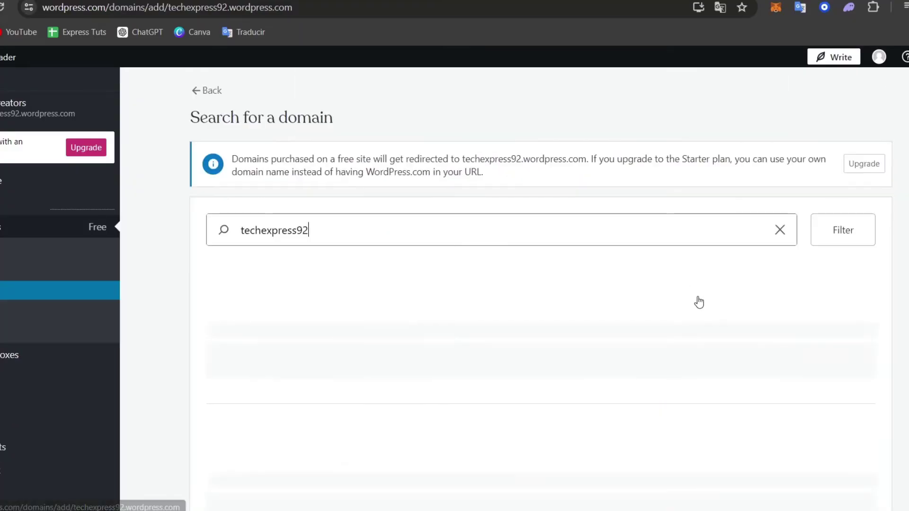
# Change the domain search to techexpress.ltd and mark it as a domain already owned
pyautogui.press('BackSpace')
pyautogui.press('BackSpace')
pyautogui.write('.ltd')
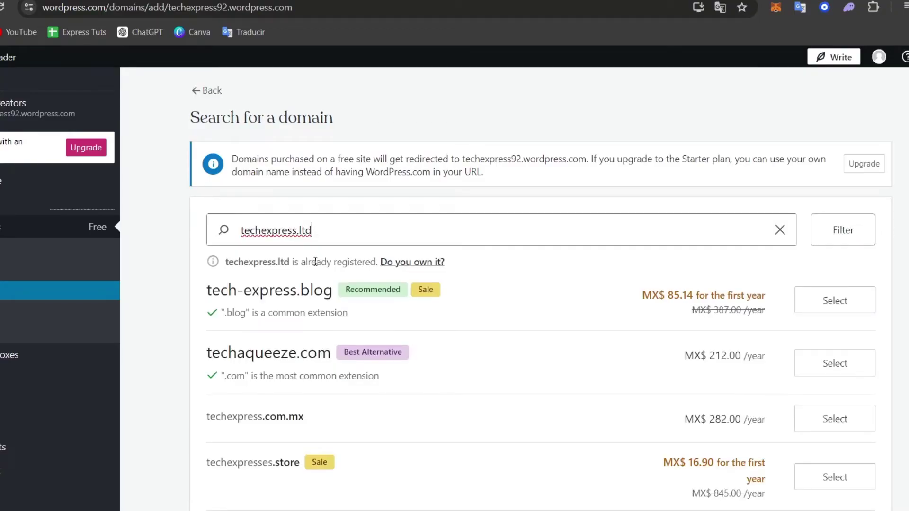
pyautogui.click(429, 263)
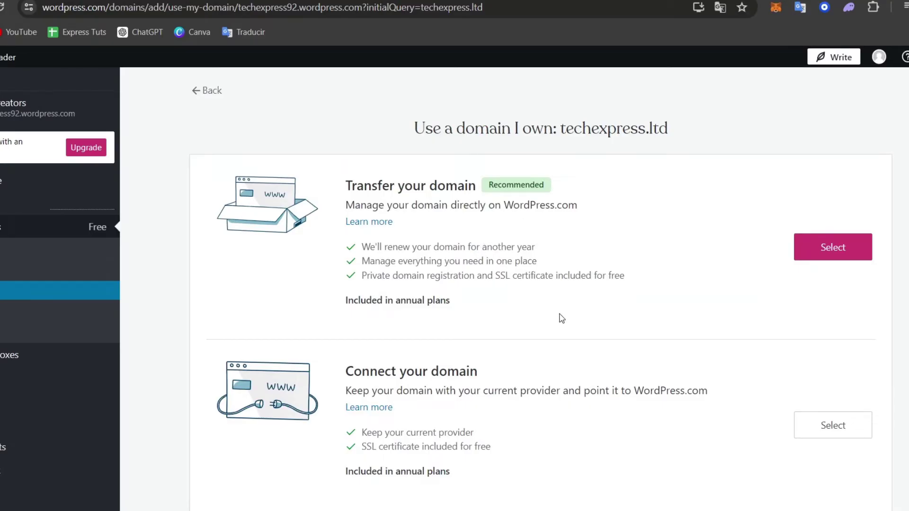
pyautogui.moveTo(372, 186); pyautogui.dragTo(530, 194)
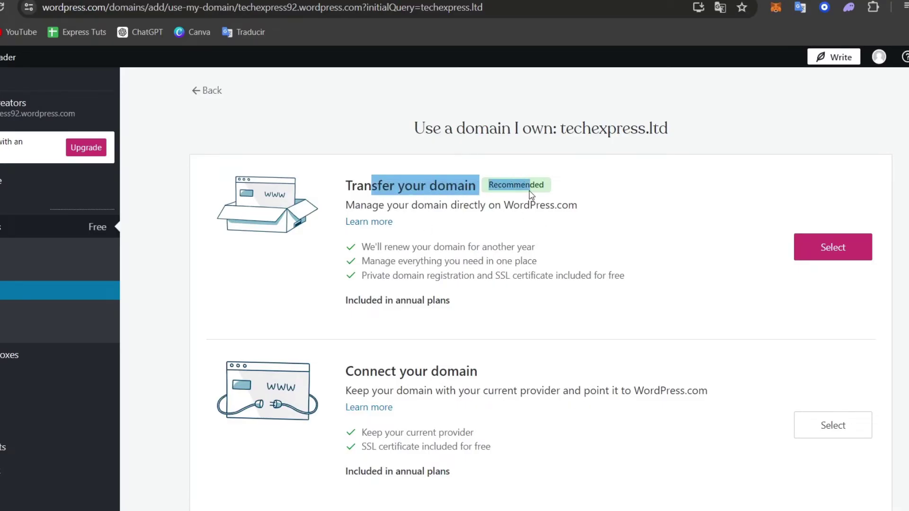
pyautogui.scroll(-3, 616, 293)
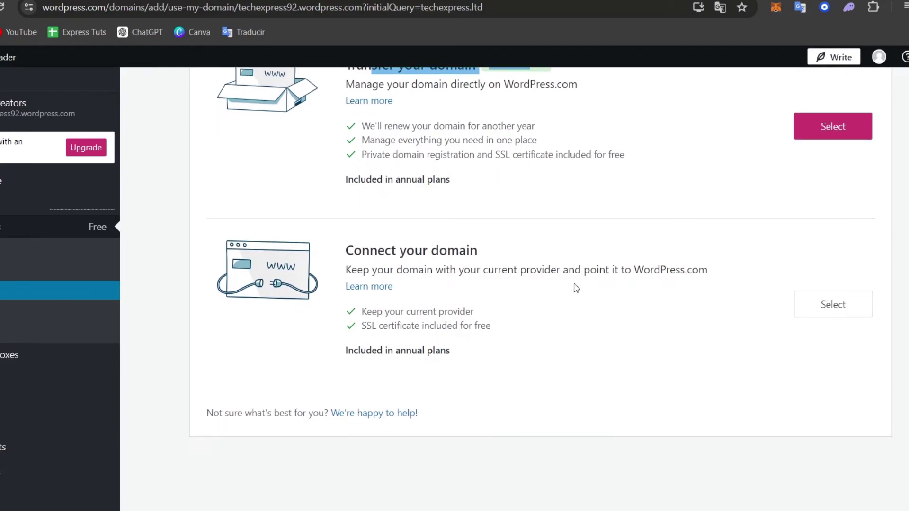
pyautogui.moveTo(558, 270); pyautogui.dragTo(749, 279)
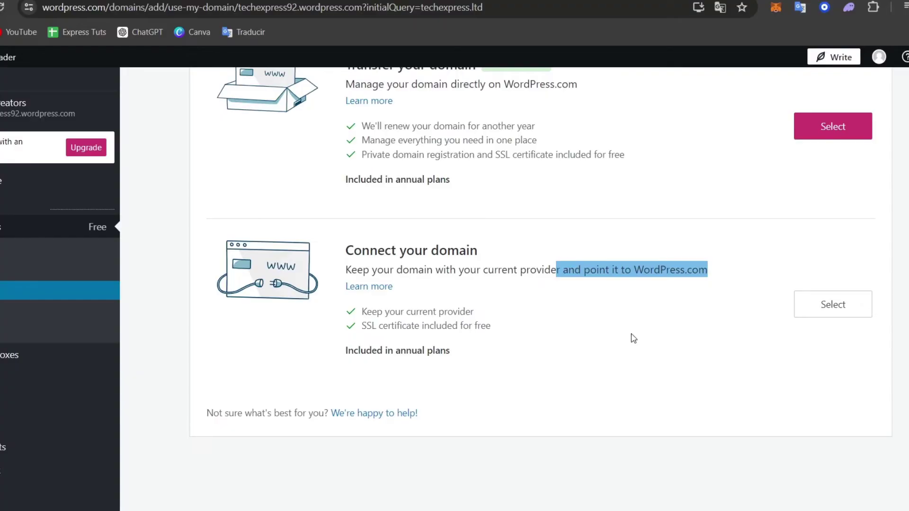
pyautogui.scroll(2, 632, 334)
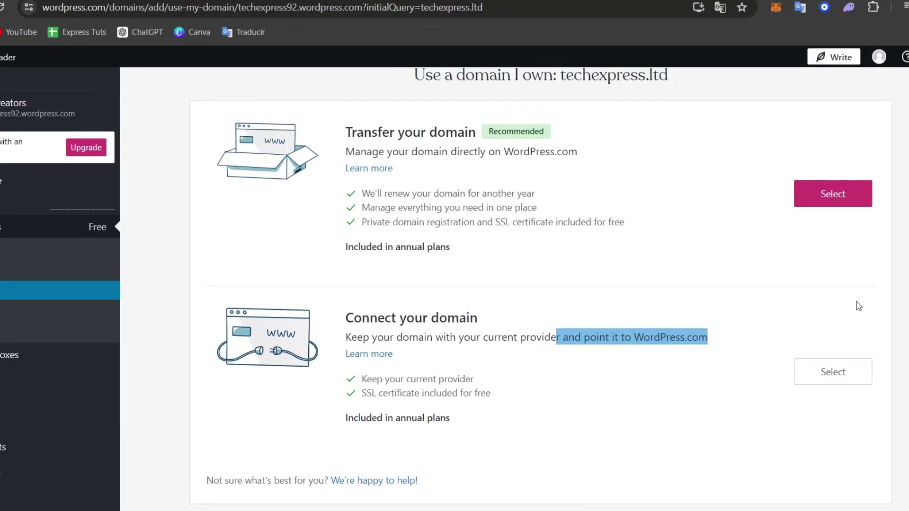
# Connect techexpress.ltd, then check the checkout's Explorer plan at MX$ 1,296/year and the free domain connection
pyautogui.click(837, 376)
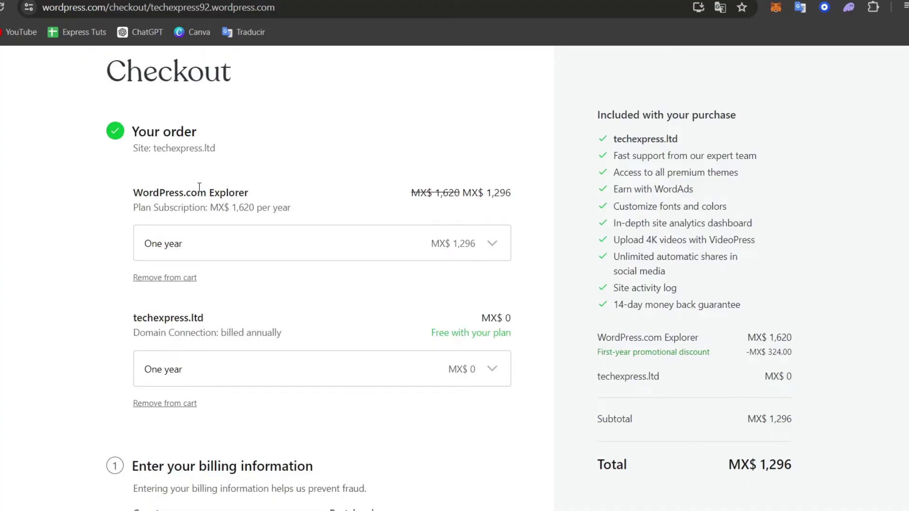
pyautogui.moveTo(200, 190); pyautogui.dragTo(370, 191)
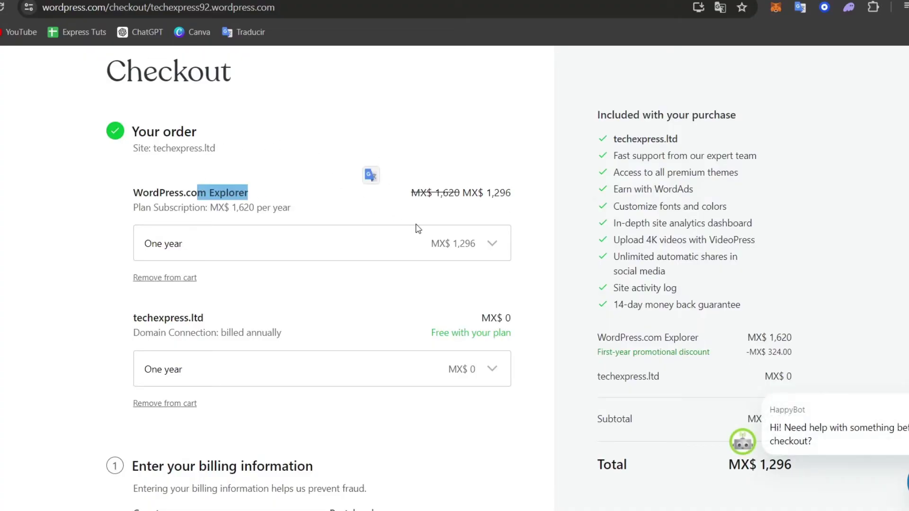
pyautogui.scroll(-1, 417, 229)
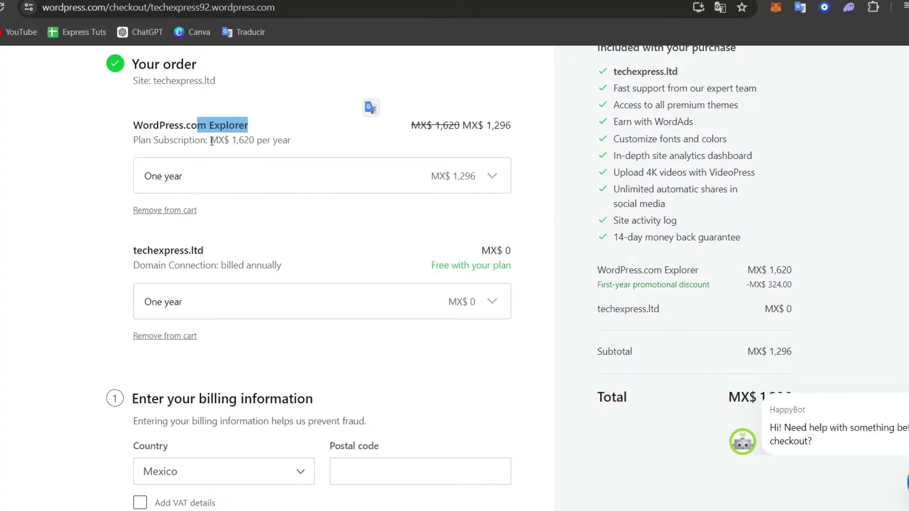
pyautogui.moveTo(156, 139); pyautogui.dragTo(325, 140)
pyautogui.moveTo(147, 251); pyautogui.dragTo(337, 282)
# Review the rest of the checkout, including the features bundled with the purchase
pyautogui.scroll(-3, 337, 282)
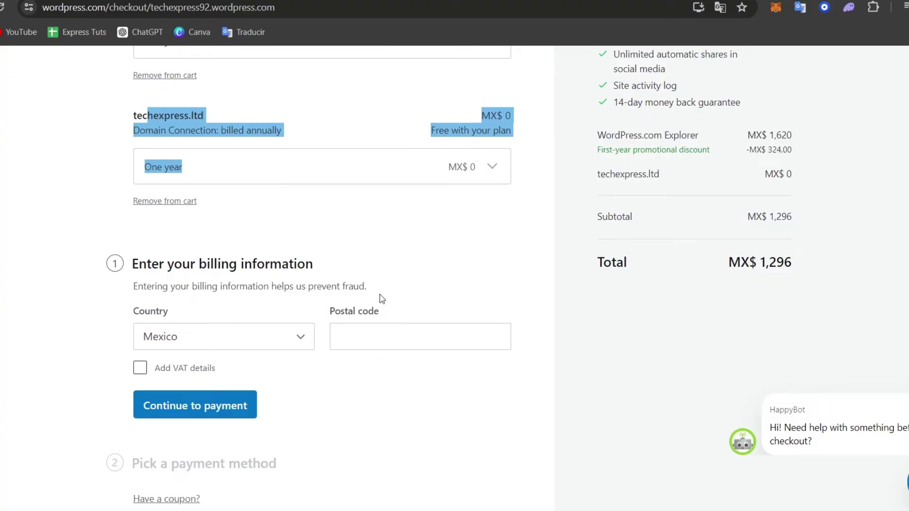
pyautogui.scroll(3, 382, 299)
pyautogui.click(481, 279)
pyautogui.moveTo(477, 258); pyautogui.dragTo(531, 274)
pyautogui.scroll(3, 527, 275)
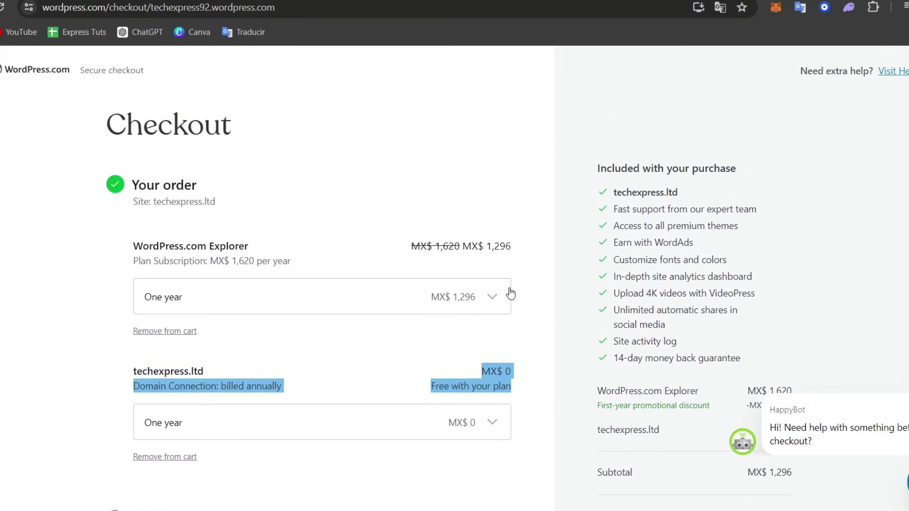
pyautogui.moveTo(618, 188); pyautogui.dragTo(769, 351)
pyautogui.scroll(-5, 769, 351)
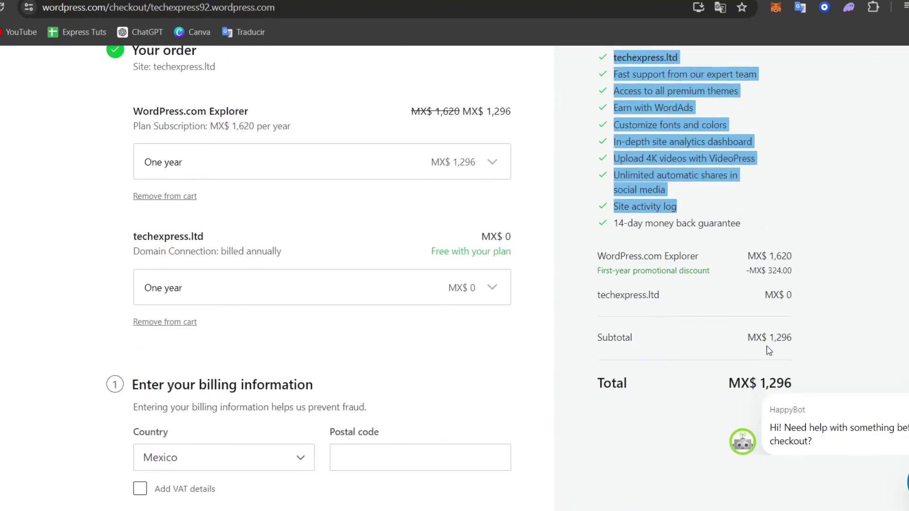
pyautogui.scroll(-5, 769, 351)
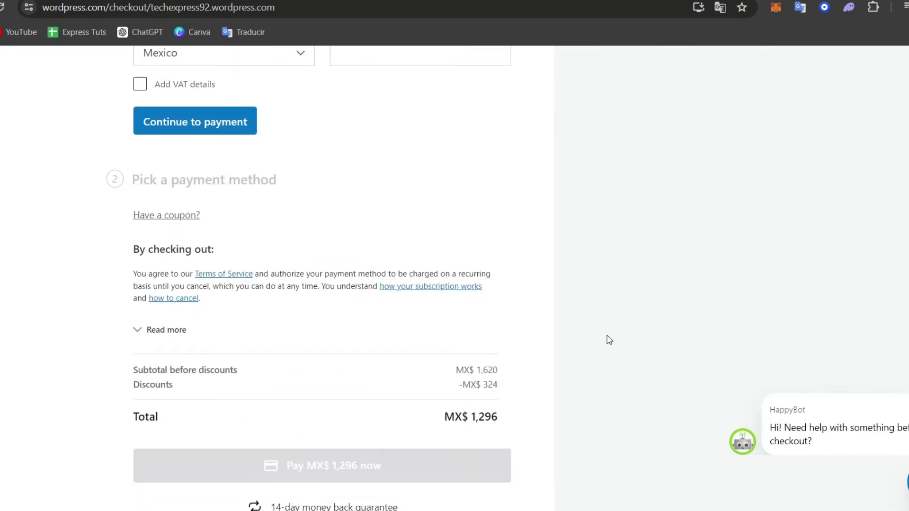
pyautogui.scroll(10, 610, 340)
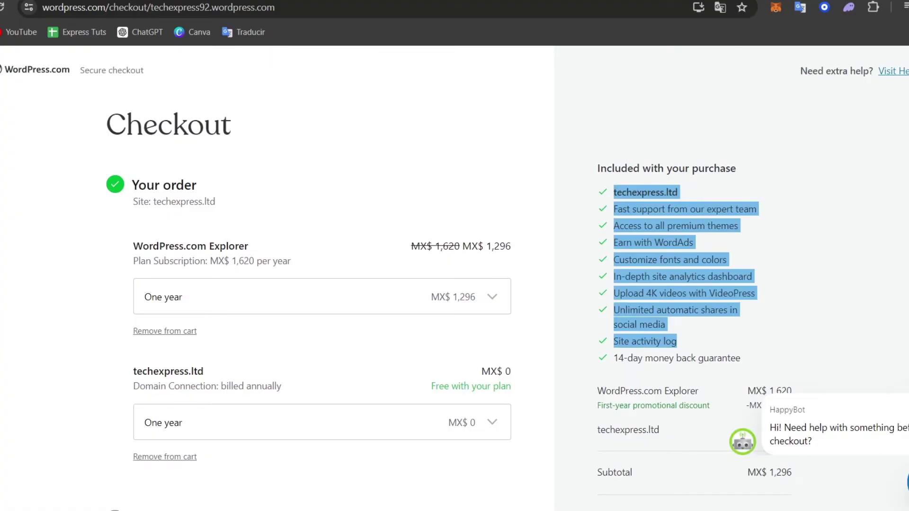
# Leave checkout keeping the cart items, then resubmit techexpress.ltd as an owned domain
pyautogui.click(602, 329)
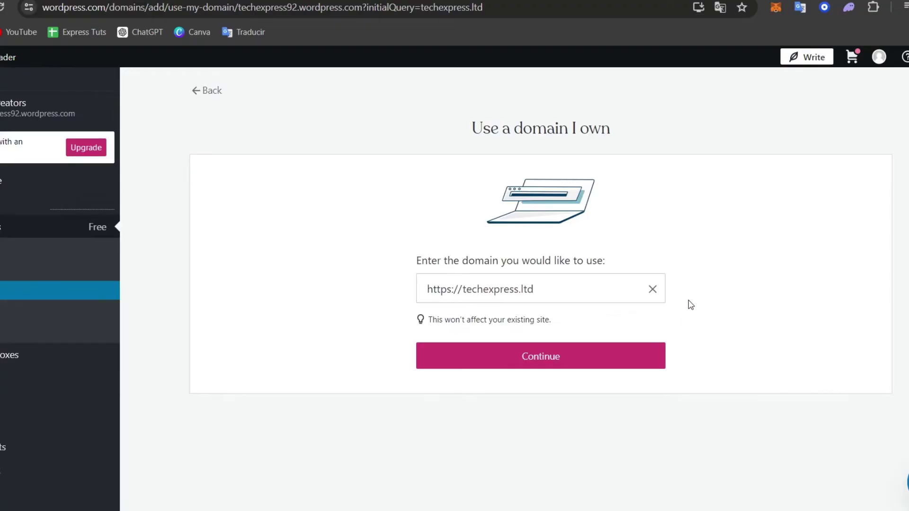
pyautogui.click(653, 290)
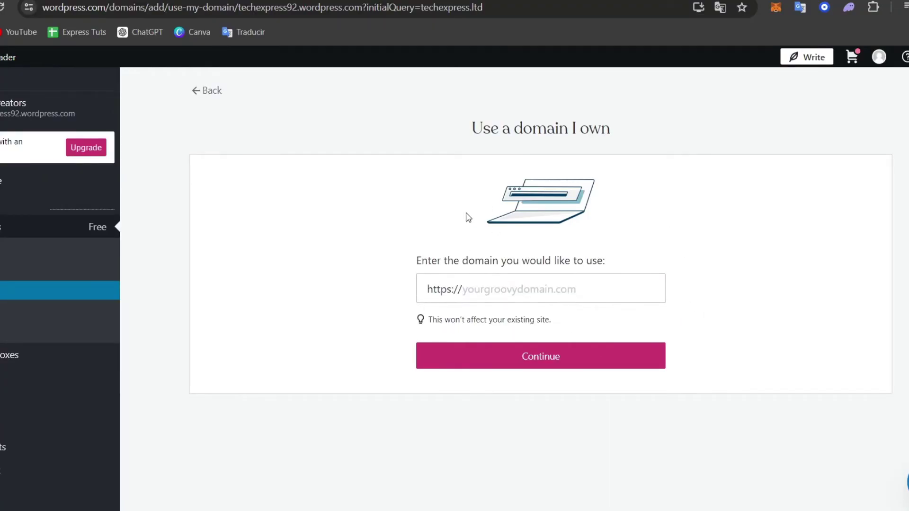
pyautogui.click(554, 283)
pyautogui.write('techexpress.ltd')
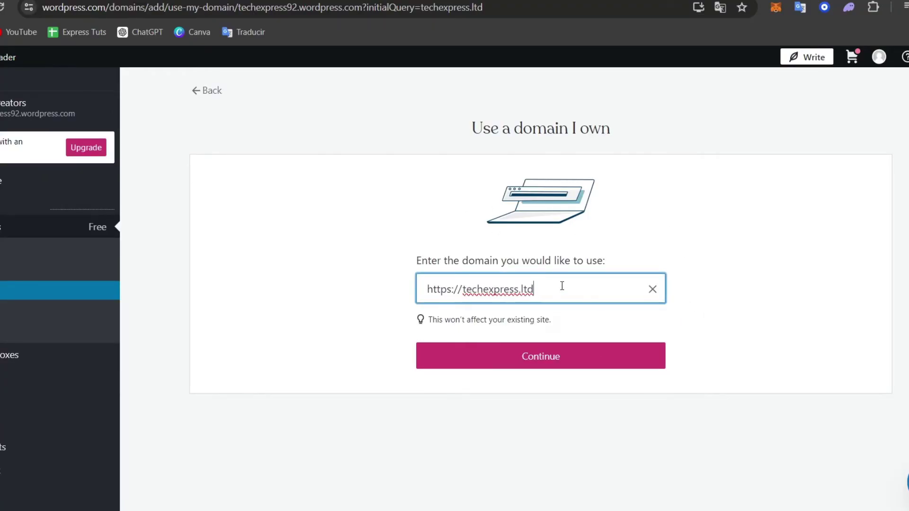
pyautogui.click(578, 357)
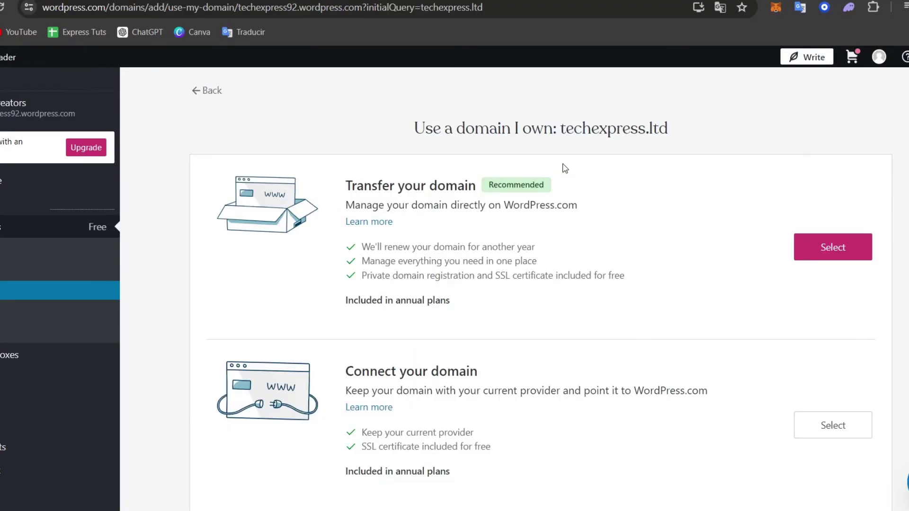
# Choose to transfer techexpress.ltd, confirm it is unlocked, and reach the authorization code field
pyautogui.click(833, 247)
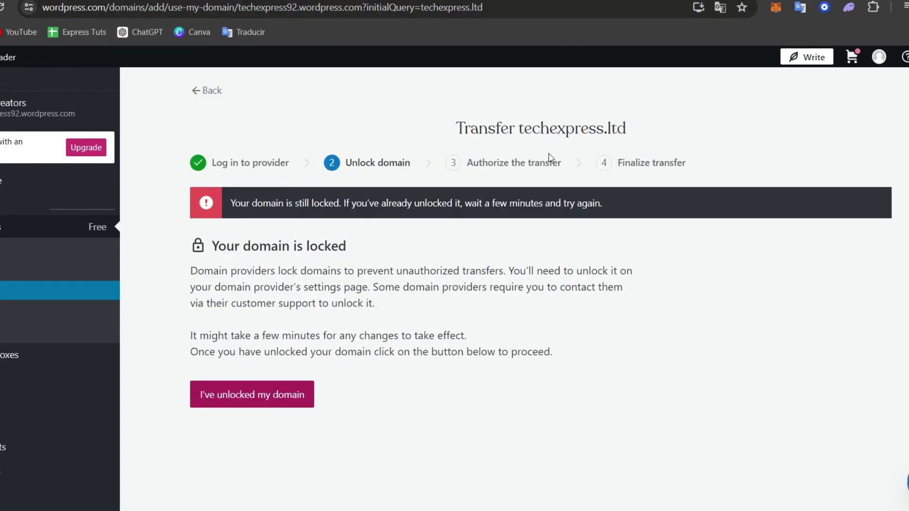
pyautogui.moveTo(525, 129); pyautogui.dragTo(654, 124)
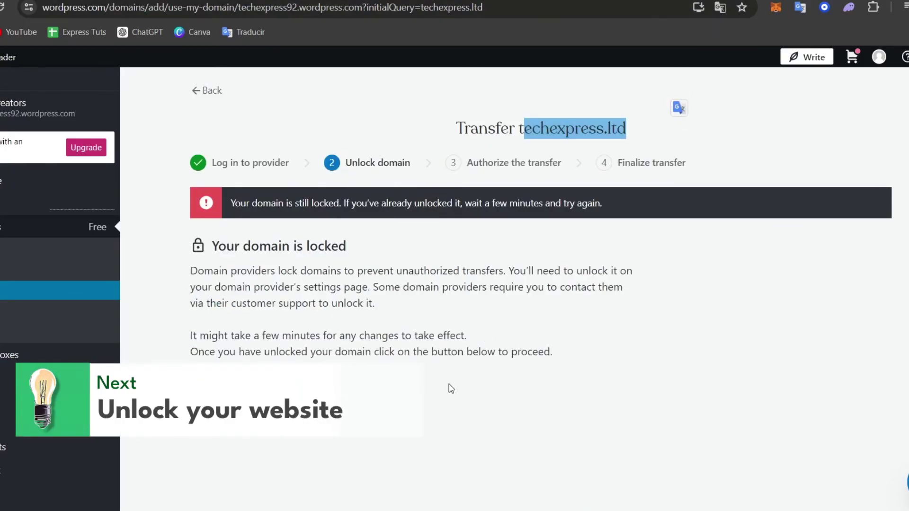
pyautogui.click(285, 390)
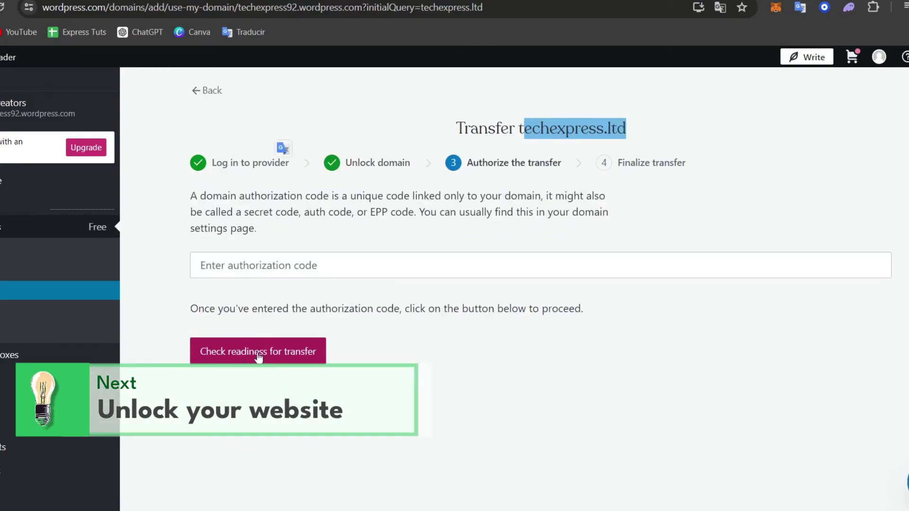
pyautogui.click(360, 261)
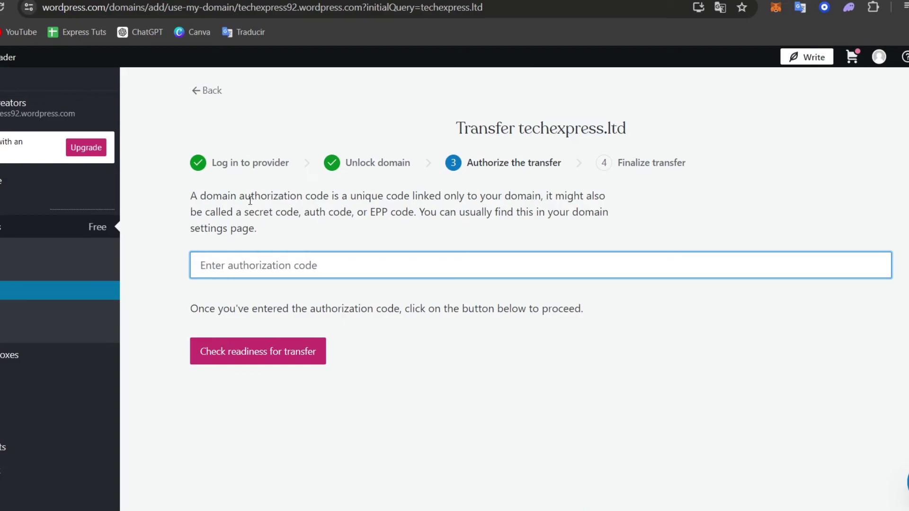
pyautogui.moveTo(250, 200); pyautogui.dragTo(518, 249)
# In GoDaddy, start a transfer to another registrar and copy techexpress.ltd's authorization code
pyautogui.click(244, 252)
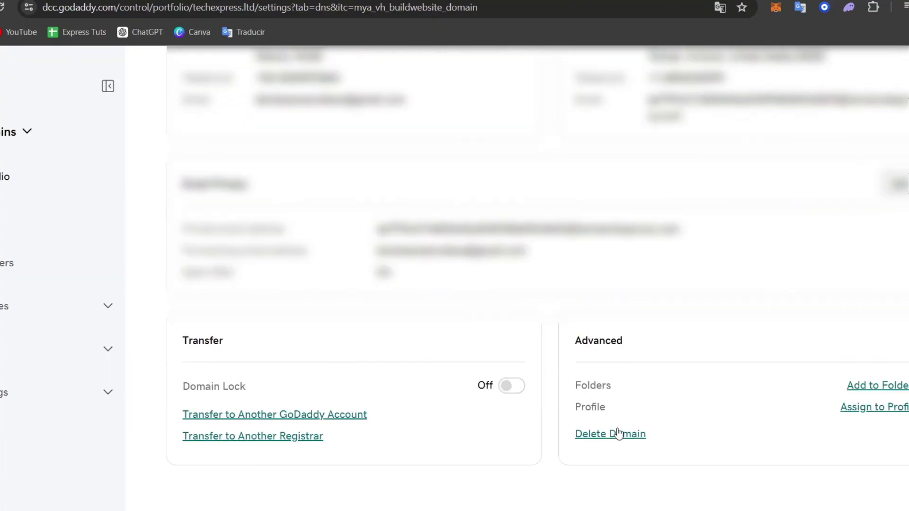
pyautogui.moveTo(611, 341); pyautogui.dragTo(593, 342)
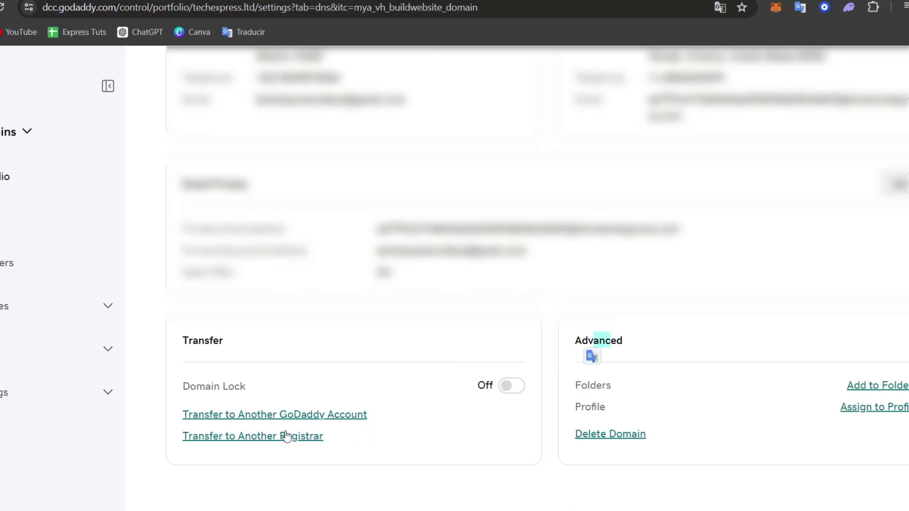
pyautogui.click(317, 437)
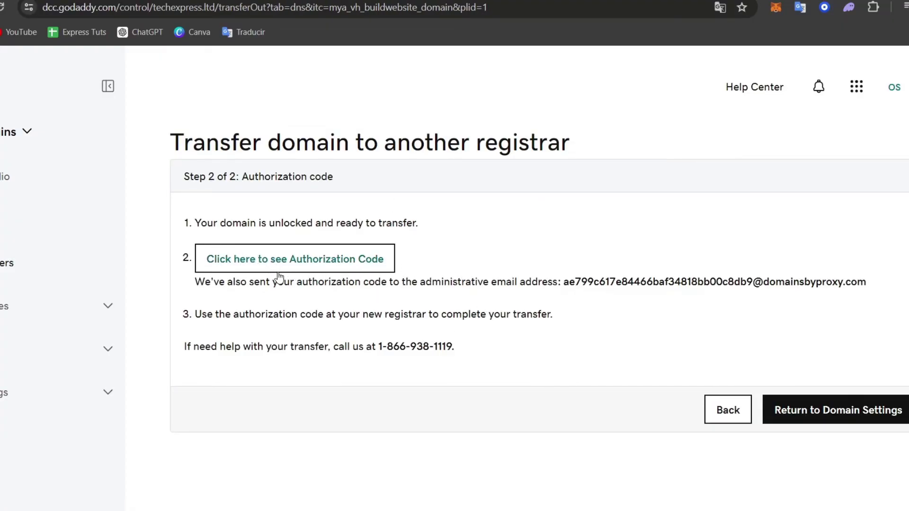
pyautogui.click(294, 258)
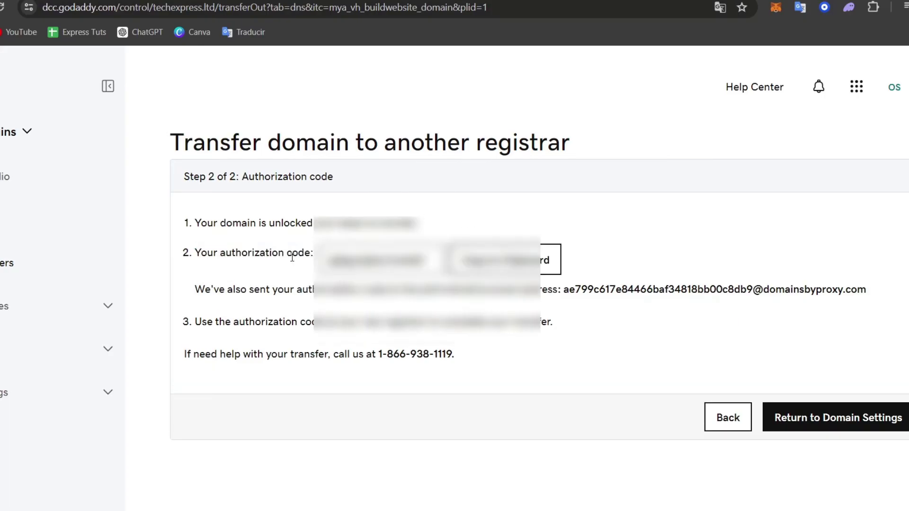
pyautogui.click(502, 260)
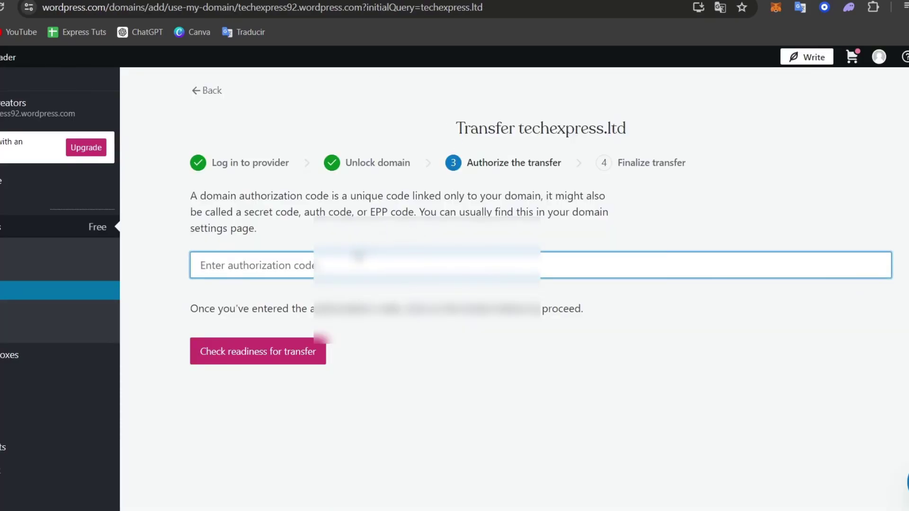
# Enter the authorization code, review the checkout, and remove the Explorer plan from the cart
pyautogui.click(354, 262)
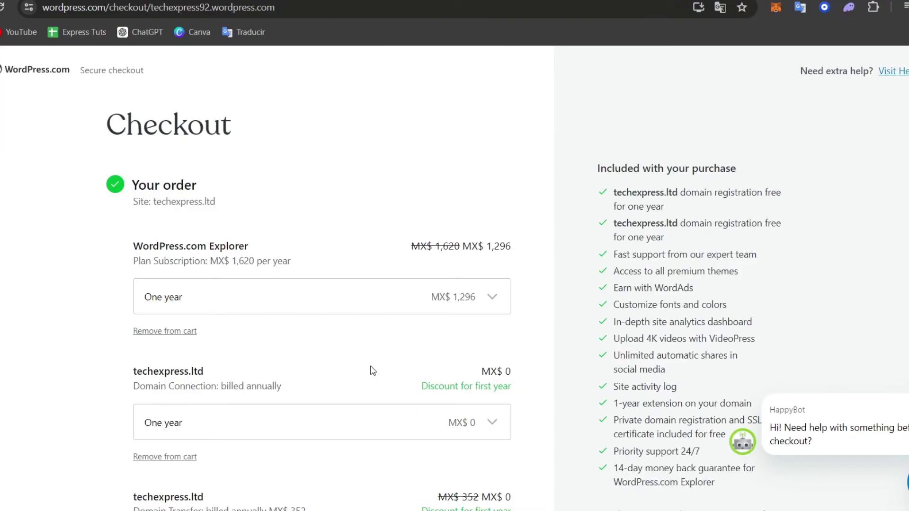
pyautogui.scroll(-1, 373, 371)
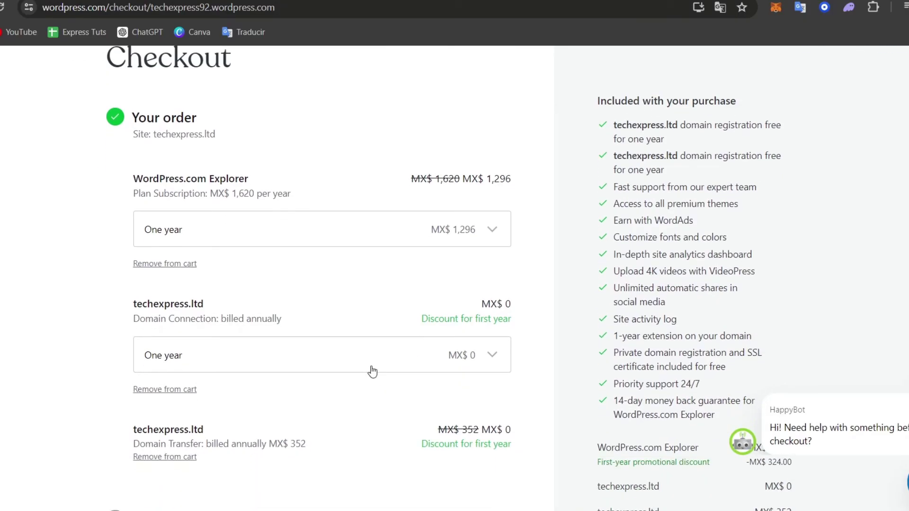
pyautogui.click(182, 263)
# Confirm removing the Explorer plan and check the reloaded page for using techexpress.ltd
pyautogui.click(587, 350)
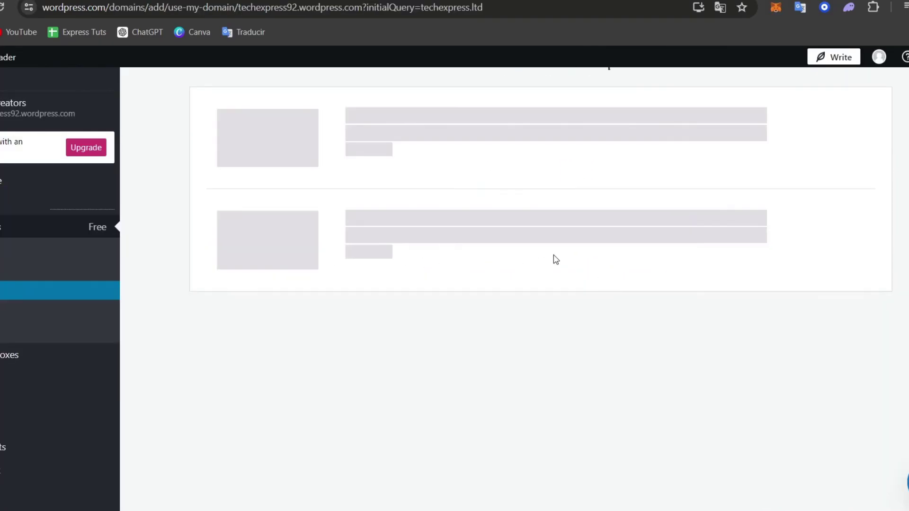
pyautogui.scroll(-1, 591, 286)
pyautogui.scroll(2, 590, 293)
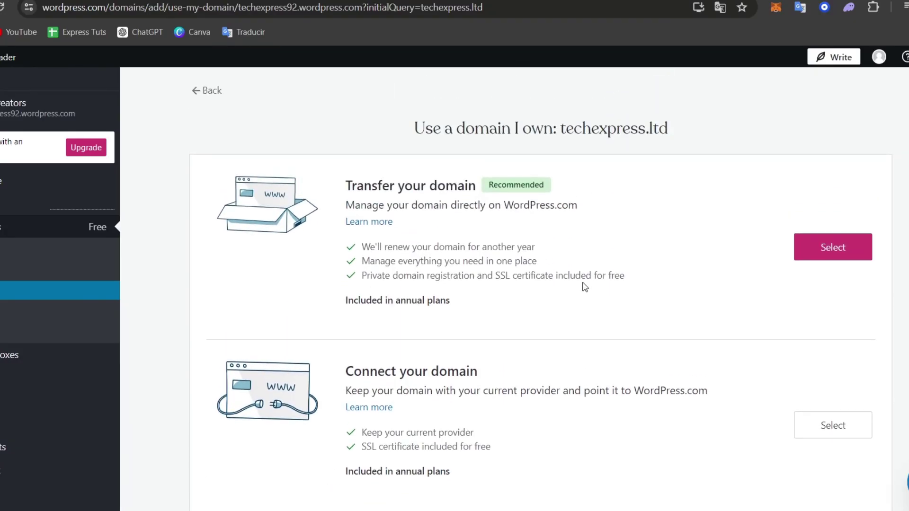
pyautogui.click(48, 79)
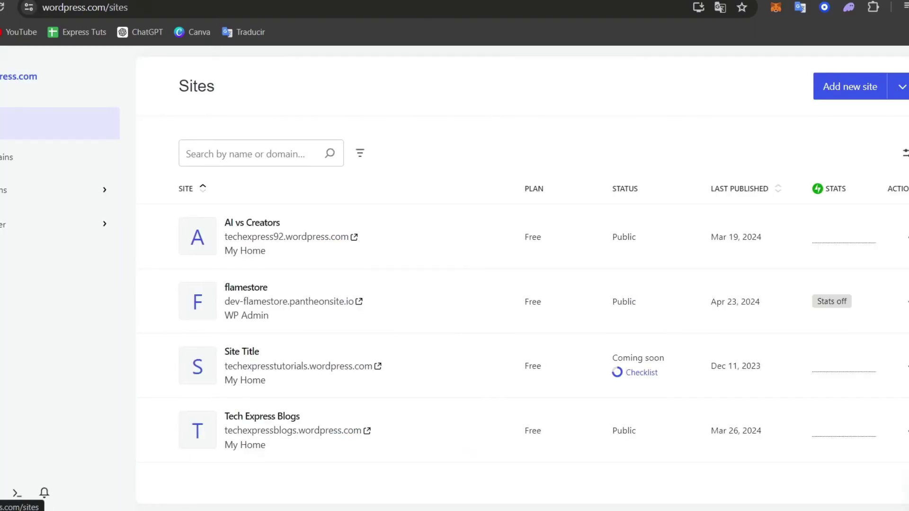